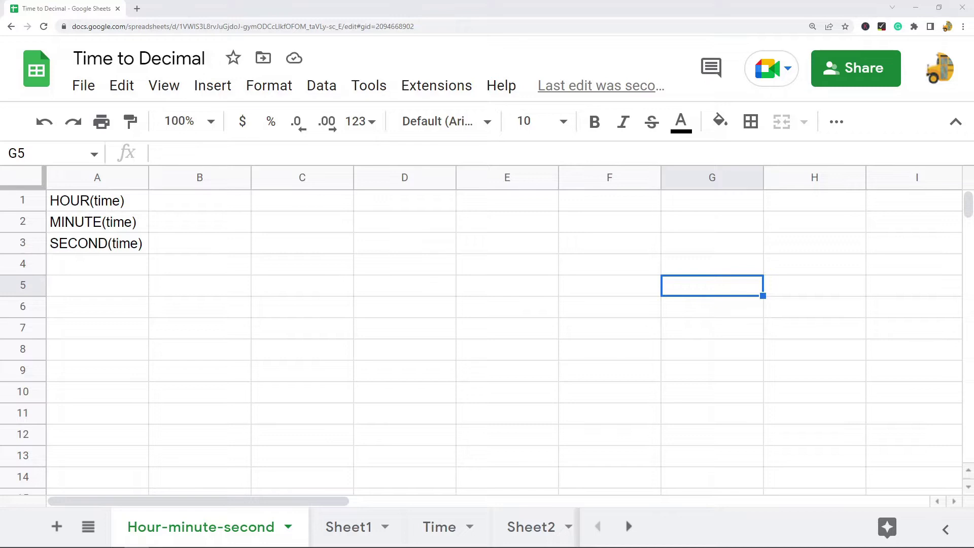
Examine the HOUR(time), MINUTE(time) and SECOND(time) syntax in cells A1:A3 of the Hour-minute-second sheet
{"action": "left_click", "coordinate": [94, 202]}
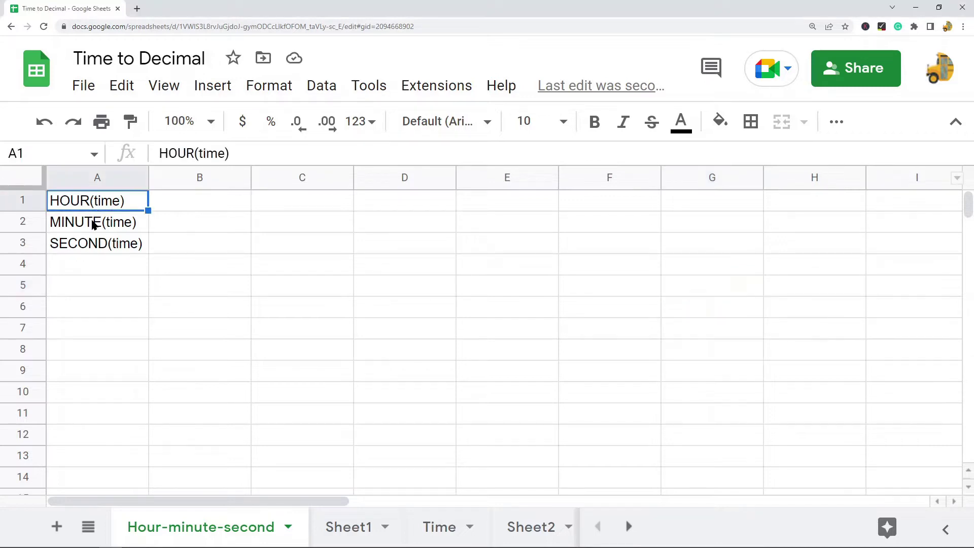
{"action": "left_click", "coordinate": [95, 223]}
{"action": "left_click", "coordinate": [107, 249]}
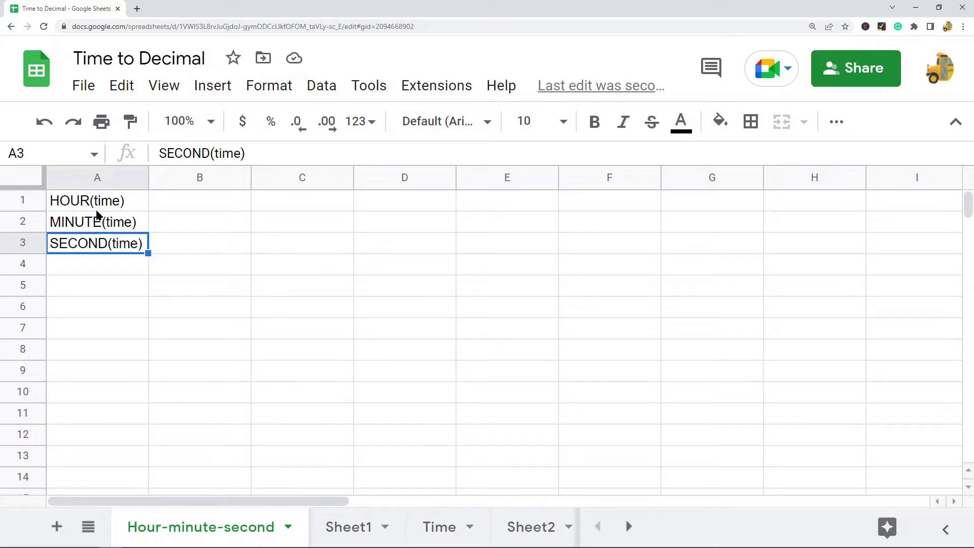
{"action": "left_click", "coordinate": [83, 208]}
{"action": "left_click", "coordinate": [88, 226]}
{"action": "left_click", "coordinate": [93, 250]}
{"action": "left_click", "coordinate": [115, 208]}
{"action": "double_click", "coordinate": [115, 203]}
{"action": "left_click_drag", "start_coordinate": [118, 202], "coordinate": [98, 204]}
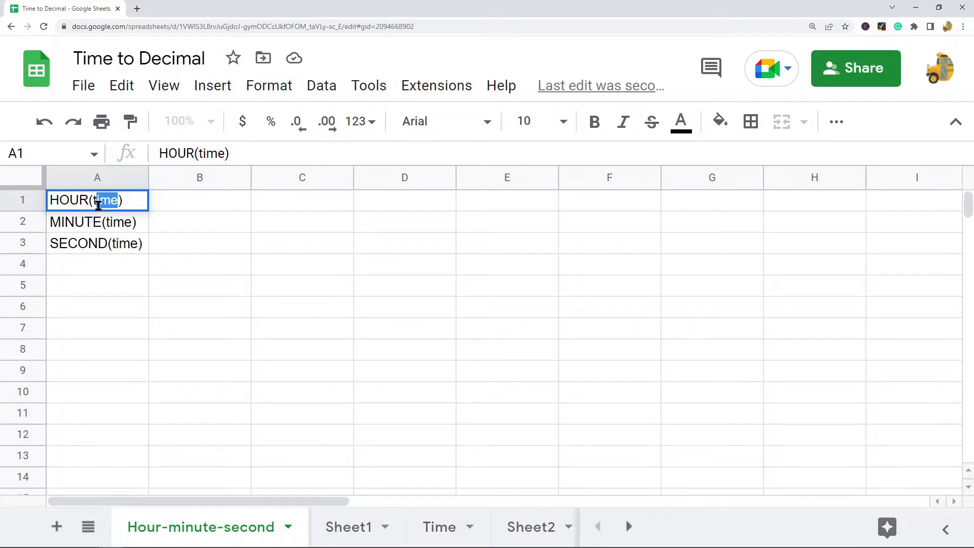
{"action": "left_click", "coordinate": [130, 200]}
{"action": "left_click", "coordinate": [84, 225]}
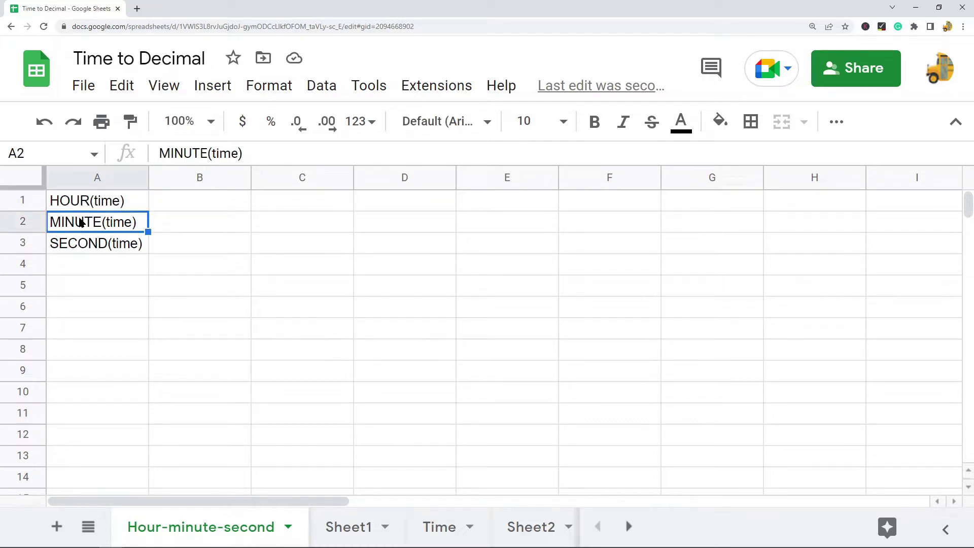
{"action": "left_click", "coordinate": [114, 250]}
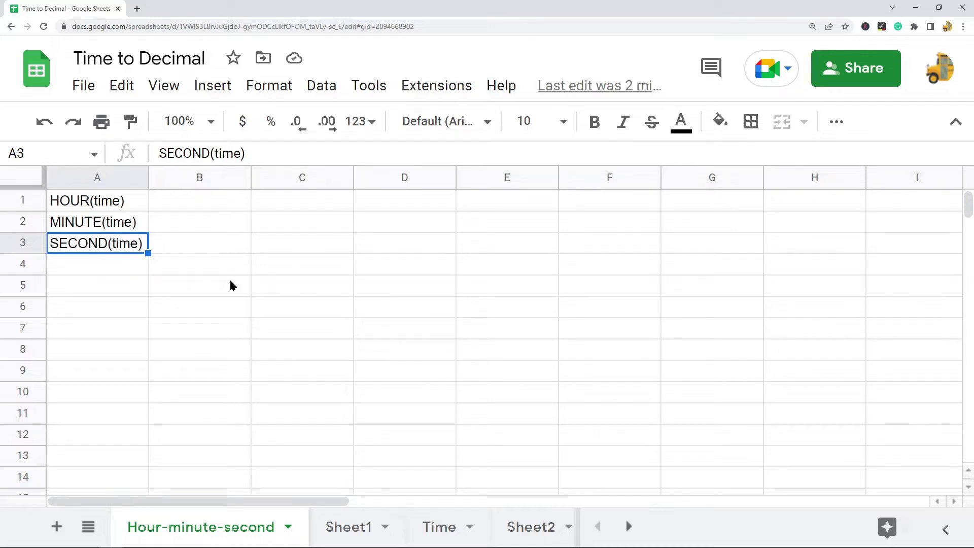
{"action": "left_click_drag", "start_coordinate": [100, 204], "coordinate": [104, 252]}
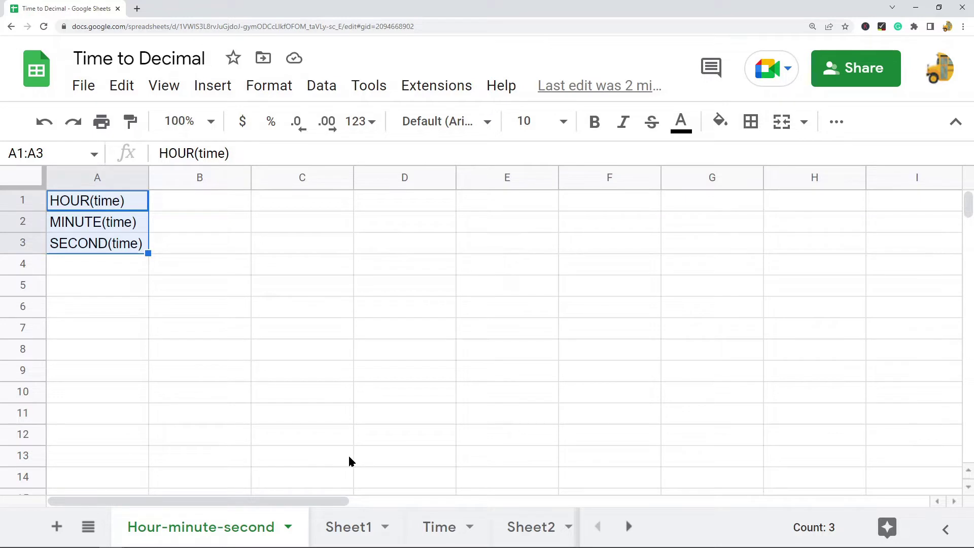
On Sheet1, enter the formula =HOUR(A2) in cell B2 of the RESULT column
{"action": "left_click", "coordinate": [352, 531]}
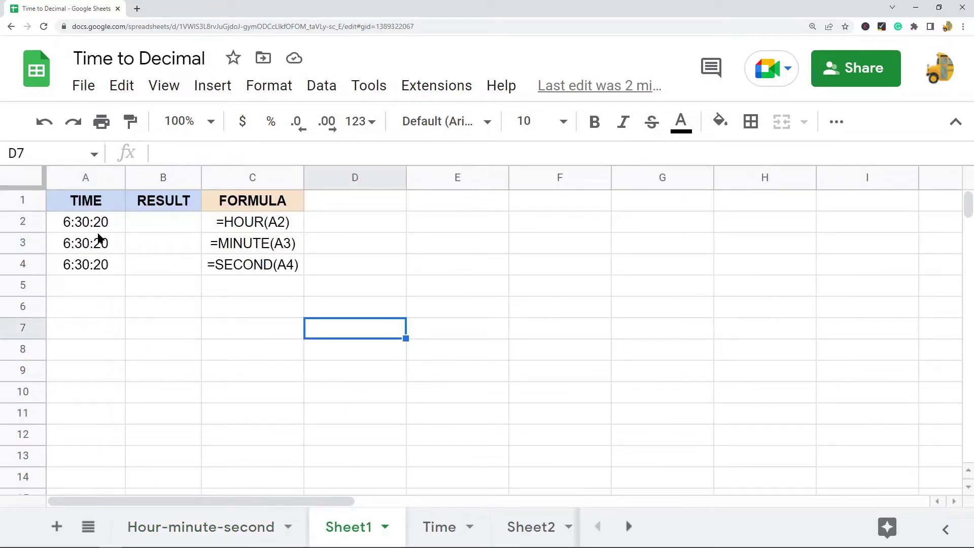
{"action": "left_click_drag", "start_coordinate": [96, 224], "coordinate": [96, 265]}
{"action": "left_click", "coordinate": [180, 226]}
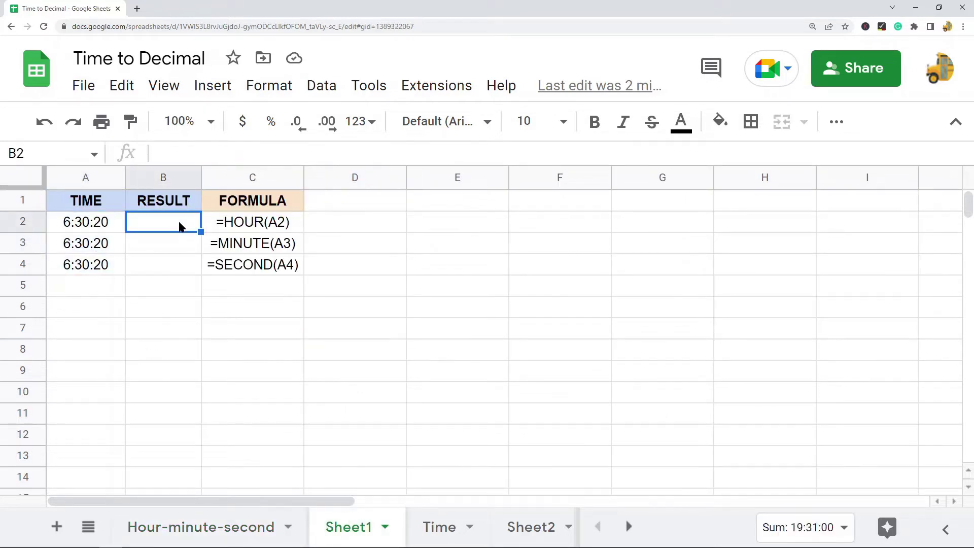
{"action": "type", "text": "=hours"}
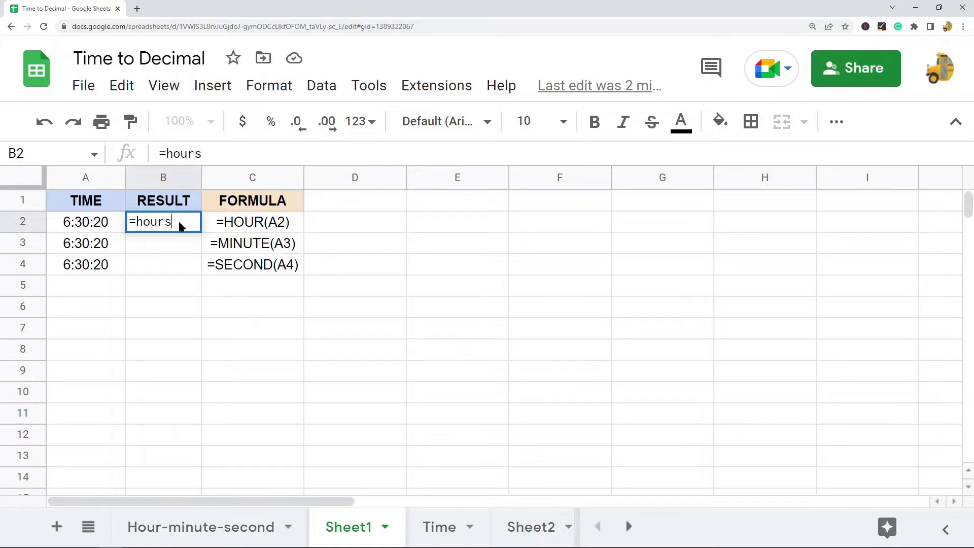
{"action": "key", "text": "Tab"}
{"action": "left_click", "coordinate": [165, 221]}
{"action": "left_click", "coordinate": [215, 158]}
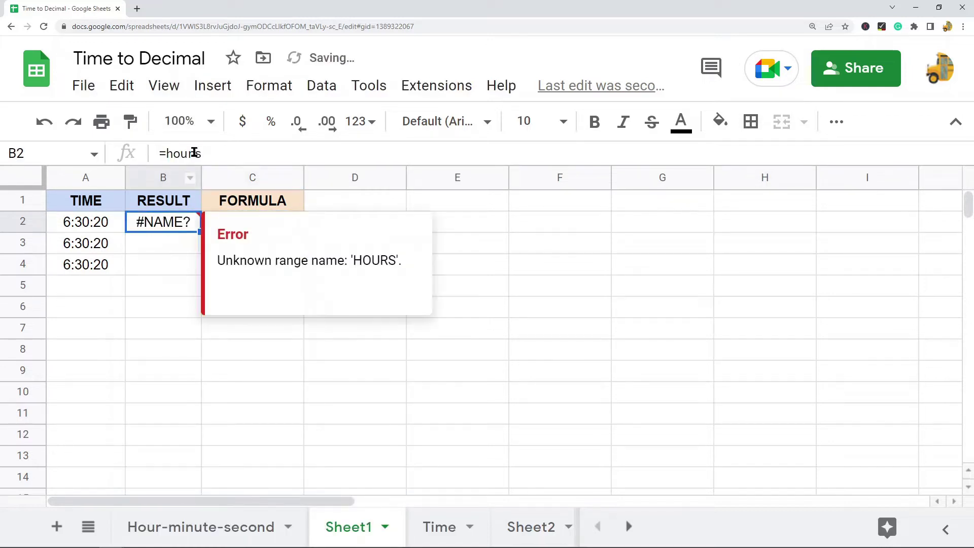
{"action": "key", "text": "BackSpace"}
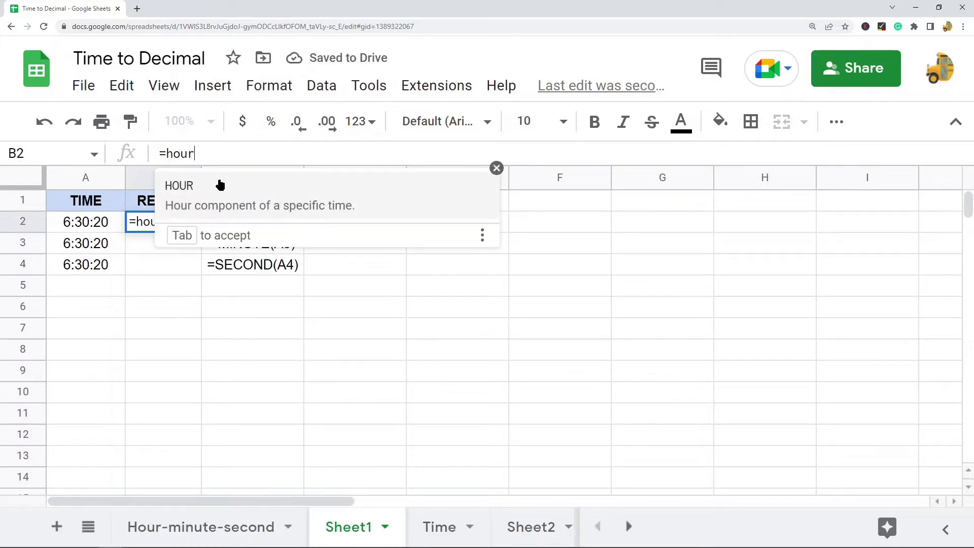
{"action": "left_click", "coordinate": [218, 187]}
{"action": "left_click", "coordinate": [101, 223]}
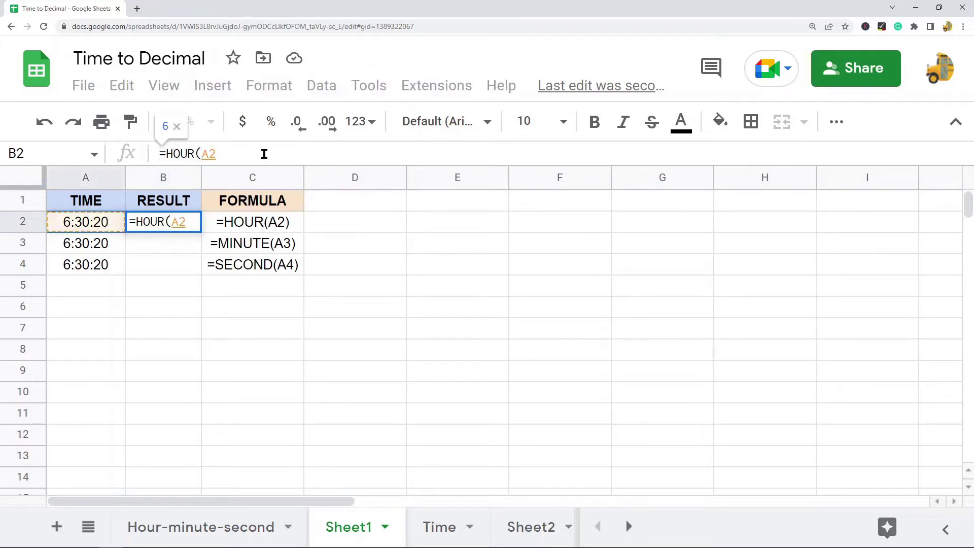
{"action": "type", "text": ")"}
{"action": "key", "text": "Return"}
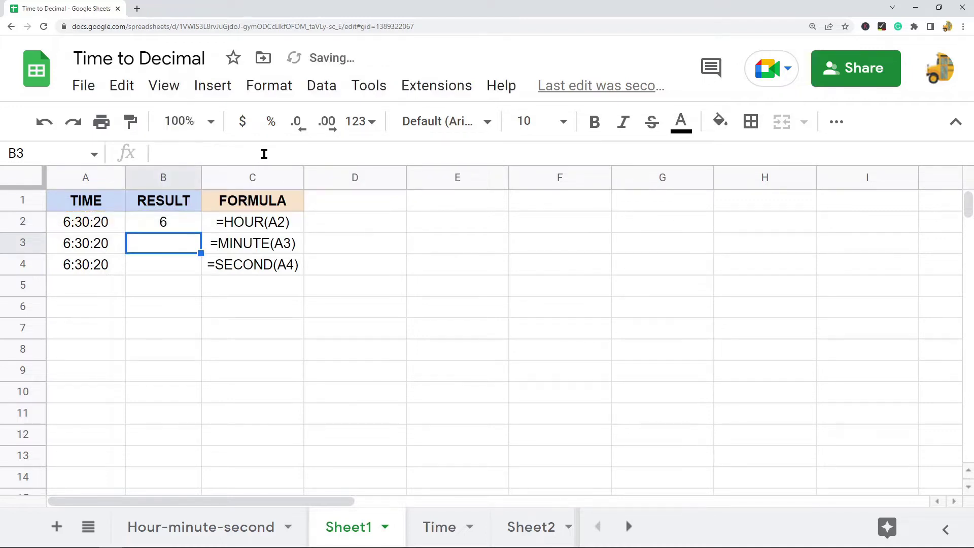
Copy the B2 formula into B3 and change its function so it reads =MINUTE(A3)
{"action": "left_click", "coordinate": [155, 230]}
{"action": "key", "text": "ctrl+c"}
{"action": "left_click", "coordinate": [163, 239]}
{"action": "key", "text": "ctrl+v"}
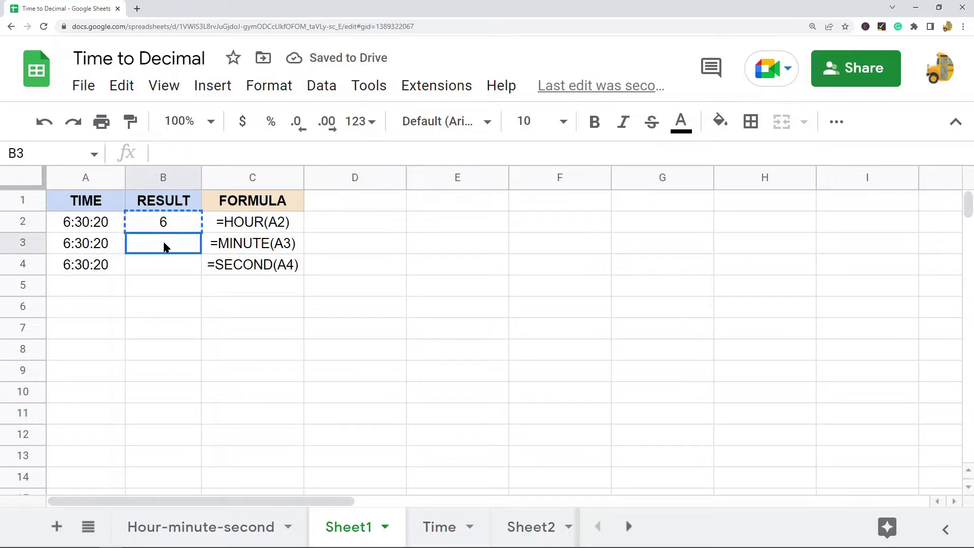
{"action": "double_click", "coordinate": [186, 153]}
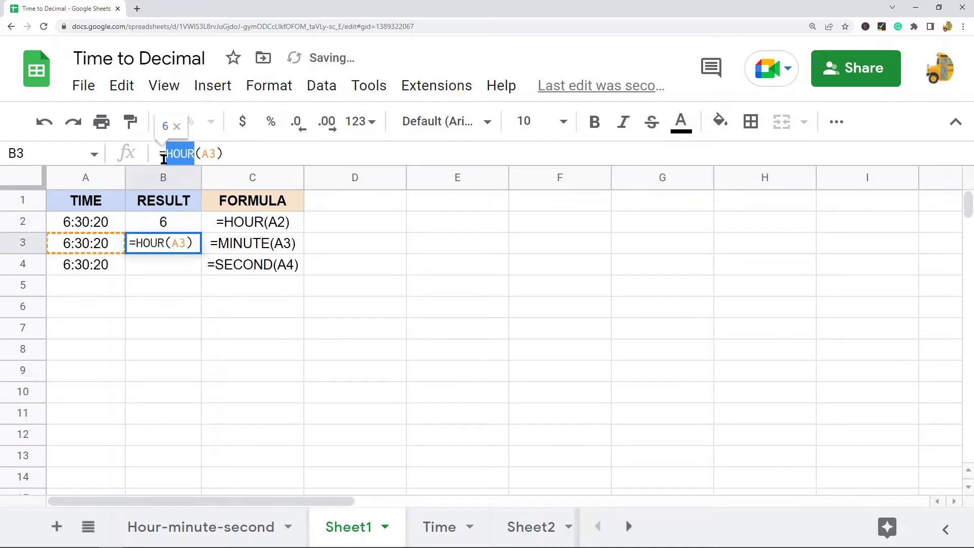
{"action": "type", "text": "MINUTE"}
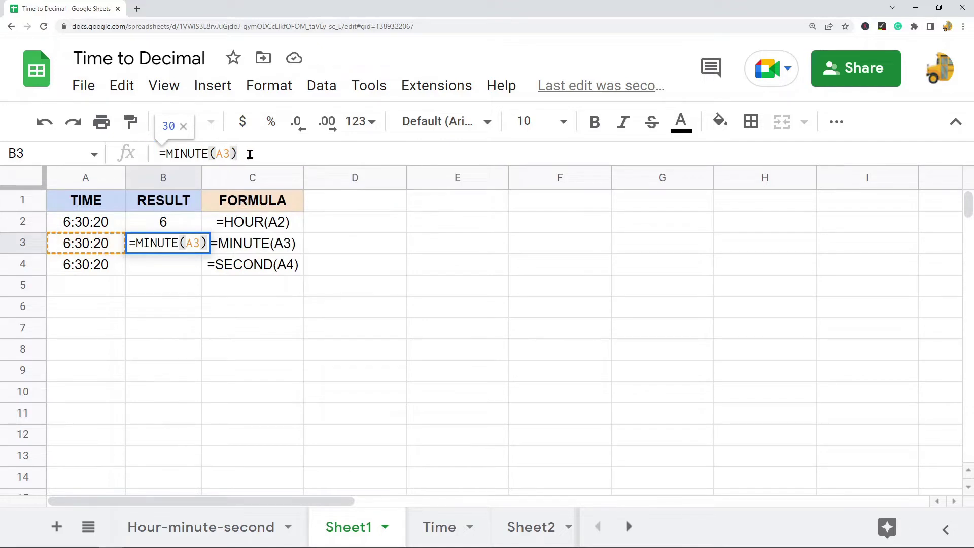
{"action": "key", "text": "Return"}
Copy the B3 formula into B4 and change its function so it reads =SECOND(A4)
{"action": "left_click", "coordinate": [179, 249]}
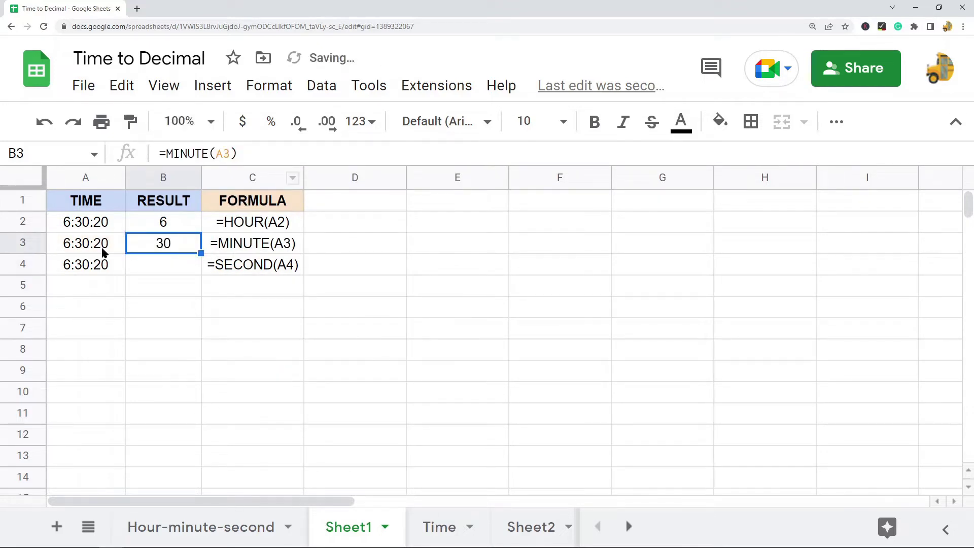
{"action": "key", "text": "ctrl+c"}
{"action": "left_click", "coordinate": [165, 272]}
{"action": "key", "text": "ctrl+v"}
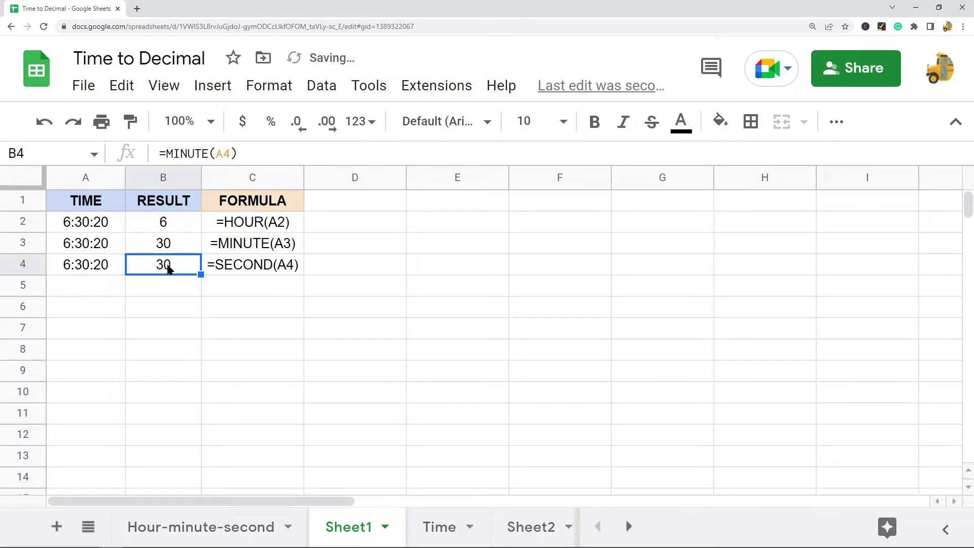
{"action": "double_click", "coordinate": [208, 153]}
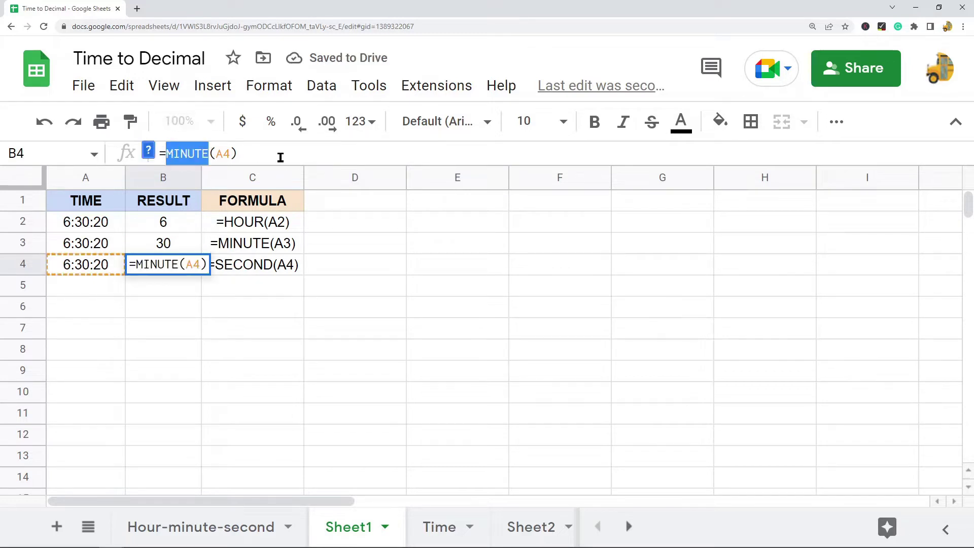
{"action": "type", "text": "SECPMD"}
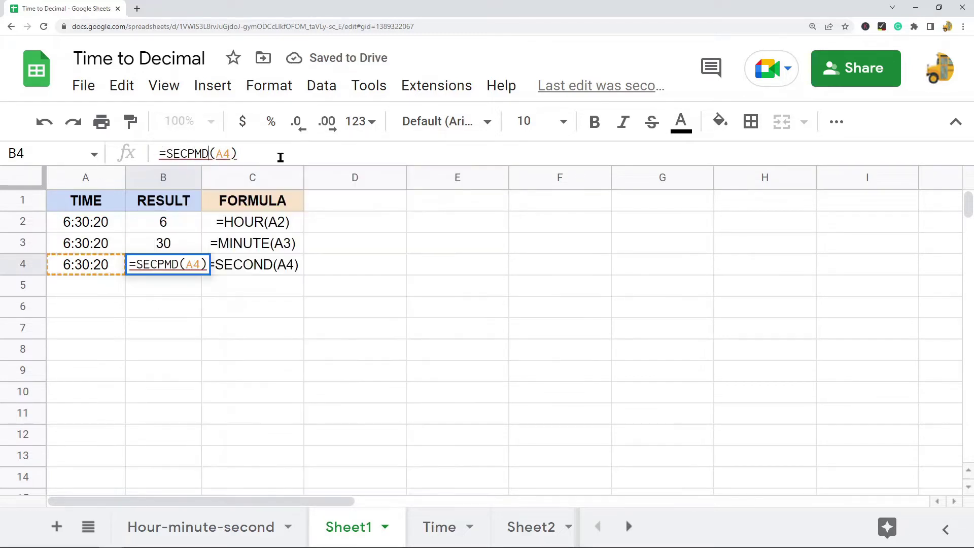
{"action": "key", "text": "BackSpace"}
{"action": "key", "text": "BackSpace"}
{"action": "key", "text": "BackSpace"}
{"action": "type", "text": "OND"}
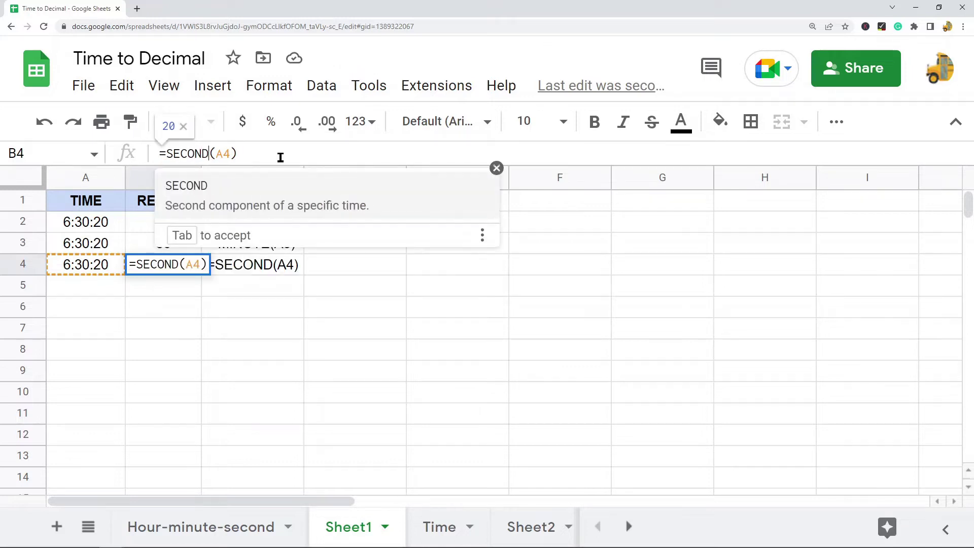
{"action": "key", "text": "Tab"}
{"action": "key", "text": "Return"}
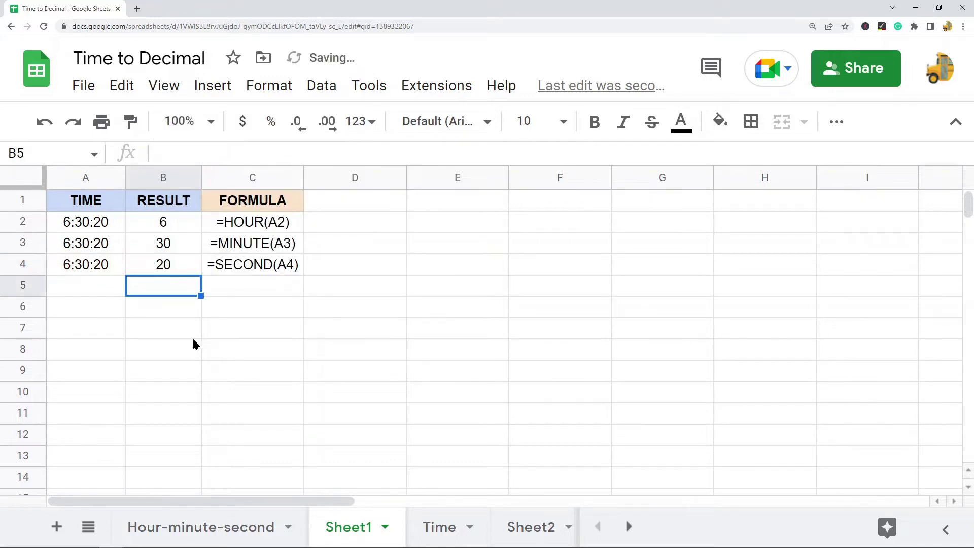
{"action": "left_click", "coordinate": [179, 266]}
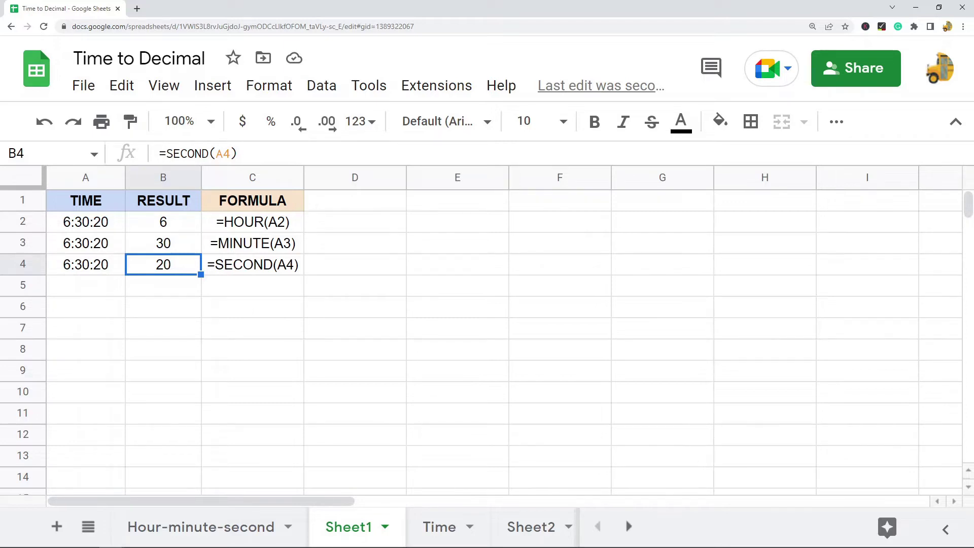
Examine the HOUR, MINUTE/60 and SECOND/3600 parts of the combined formula in cell A1 of the Time sheet
{"action": "left_click", "coordinate": [436, 526]}
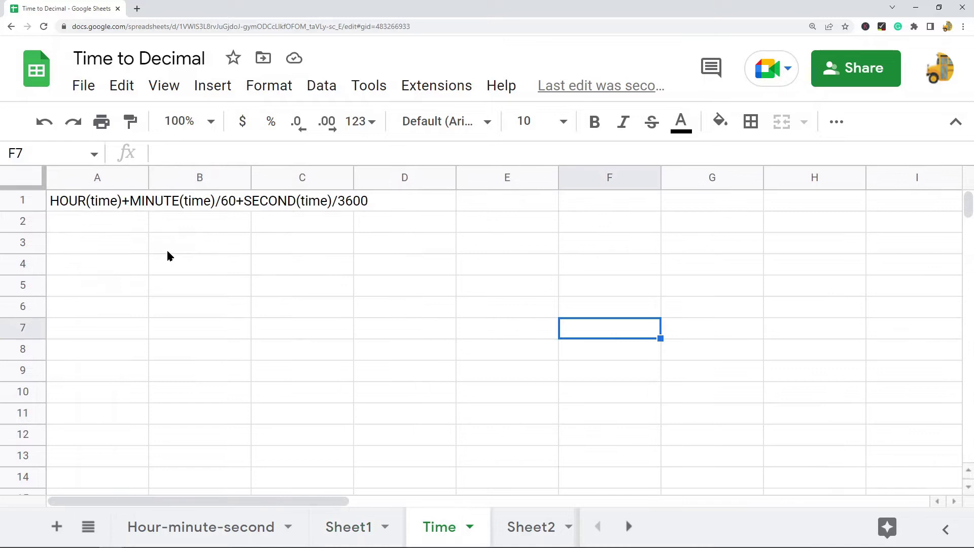
{"action": "left_click", "coordinate": [78, 203]}
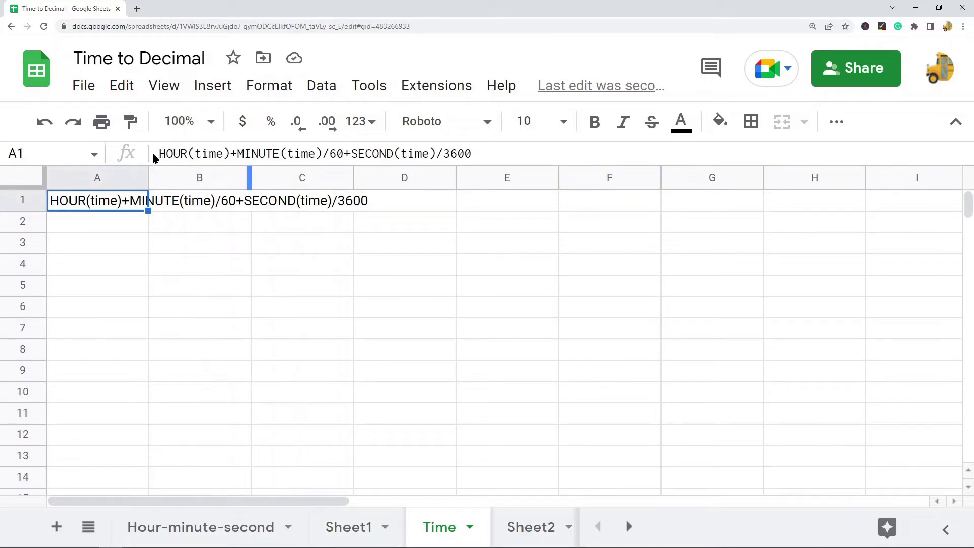
{"action": "left_click_drag", "start_coordinate": [158, 153], "coordinate": [231, 153]}
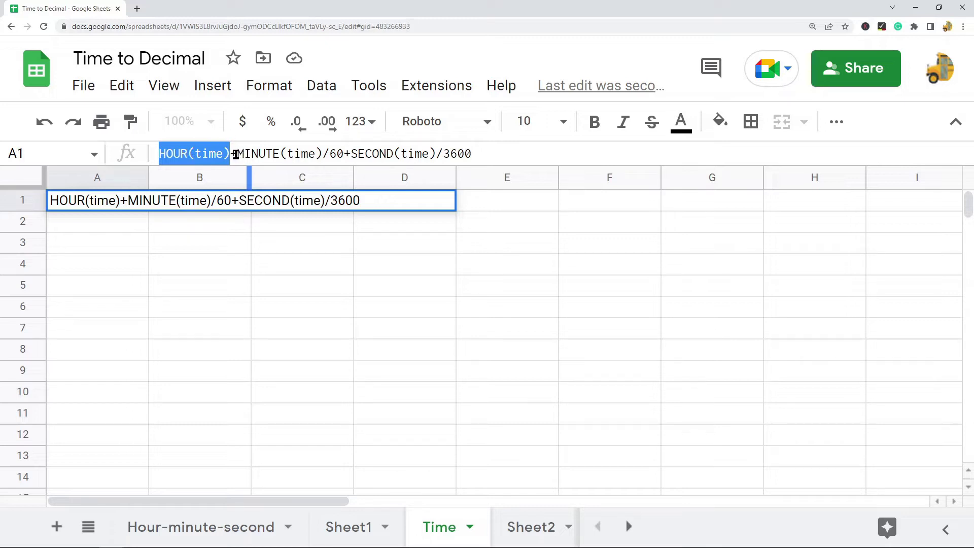
{"action": "left_click_drag", "start_coordinate": [237, 153], "coordinate": [315, 153]}
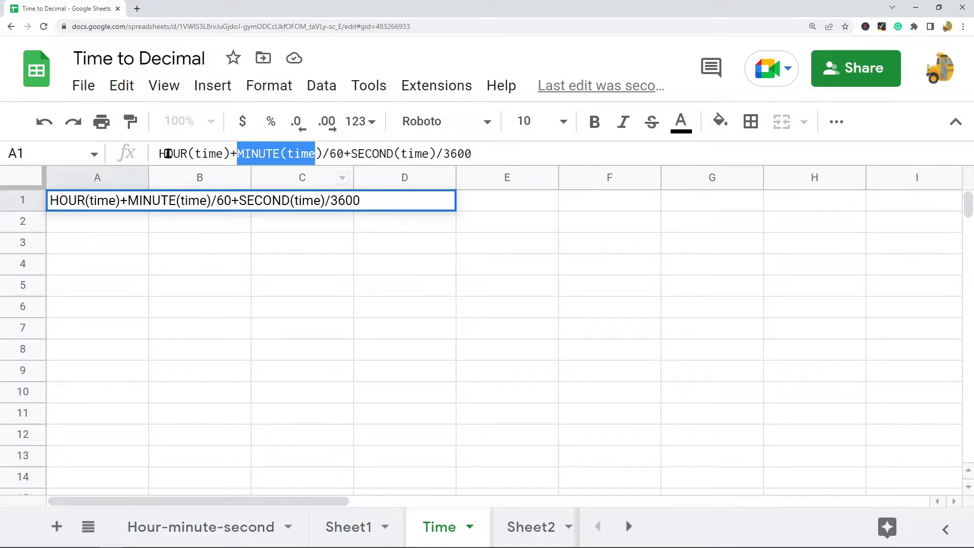
{"action": "left_click_drag", "start_coordinate": [160, 153], "coordinate": [231, 153]}
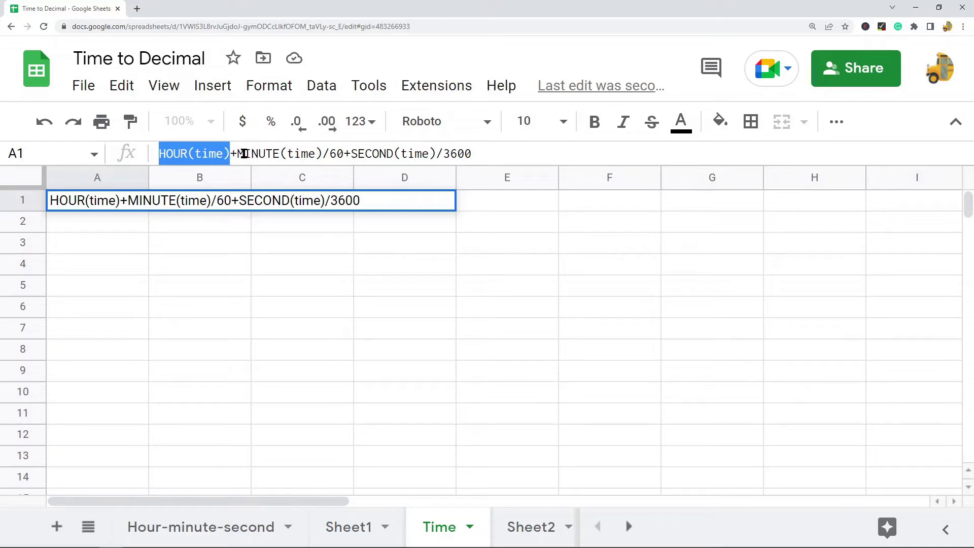
{"action": "left_click", "coordinate": [299, 154]}
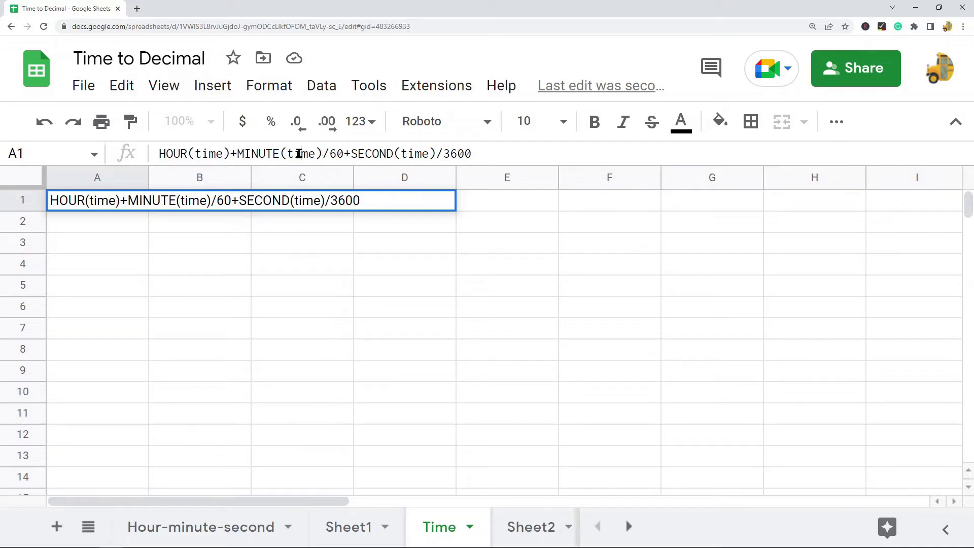
{"action": "left_click_drag", "start_coordinate": [238, 153], "coordinate": [344, 151]}
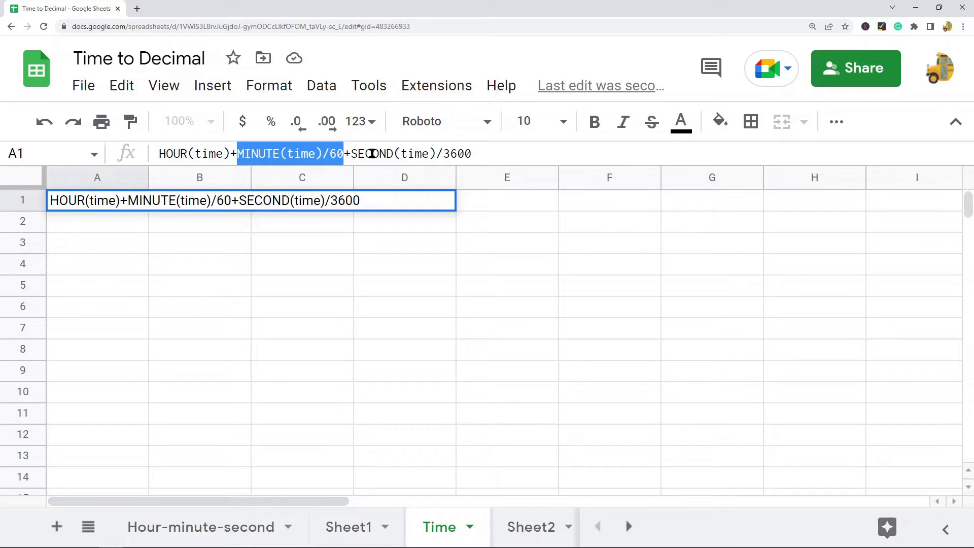
{"action": "left_click_drag", "start_coordinate": [351, 154], "coordinate": [438, 158]}
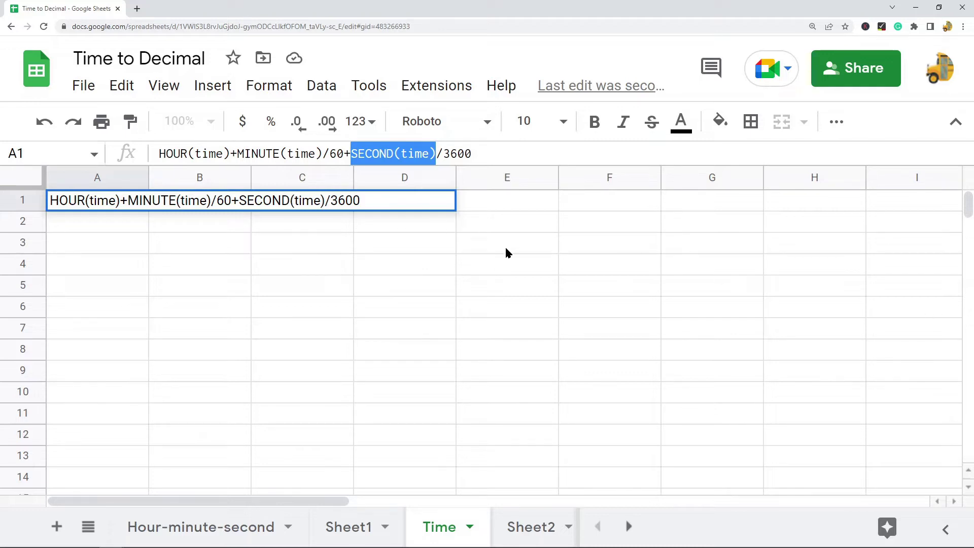
{"action": "left_click", "coordinate": [507, 227]}
On Sheet2, start the combined formula in cell B2 of the RESULT column with =HOUR(A2)+
{"action": "left_click", "coordinate": [534, 527]}
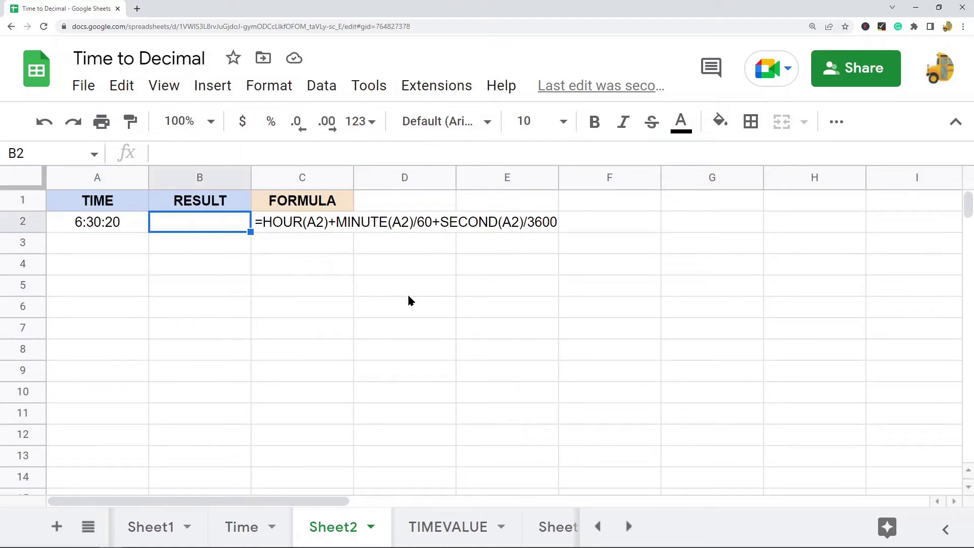
{"action": "type", "text": "=hours"}
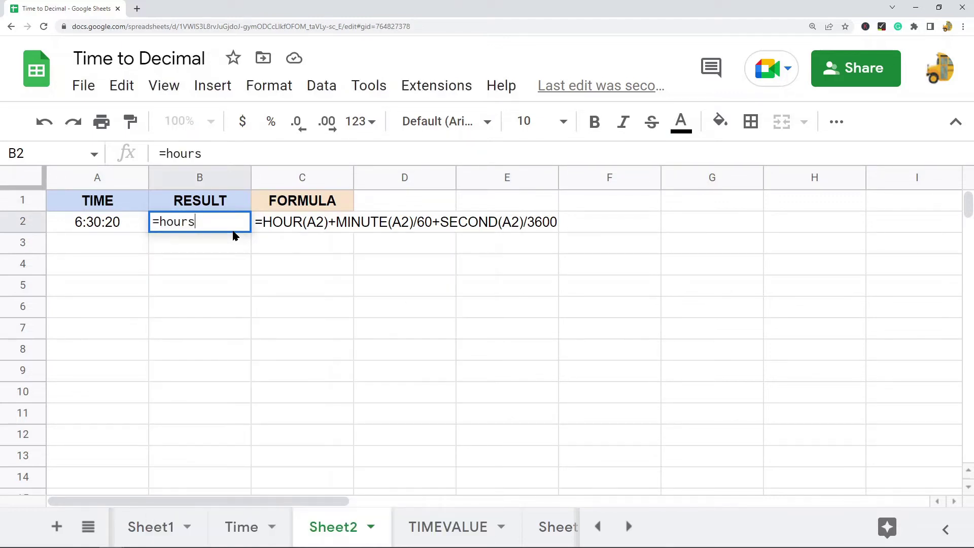
{"action": "key", "text": "Tab"}
{"action": "left_click", "coordinate": [224, 221]}
{"action": "left_click", "coordinate": [213, 158]}
{"action": "key", "text": "BackSpace"}
{"action": "key", "text": "Tab"}
{"action": "left_click", "coordinate": [92, 224]}
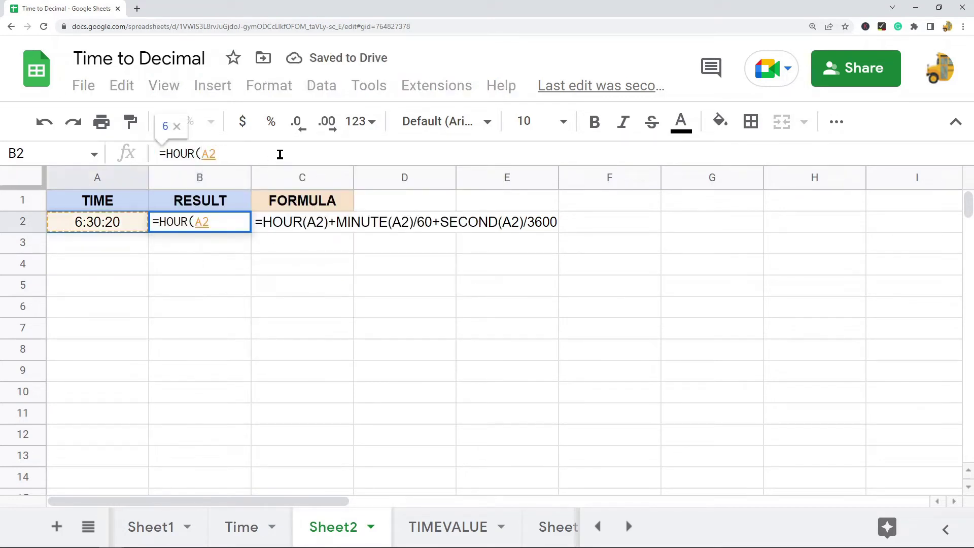
{"action": "type", "text": ")+"}
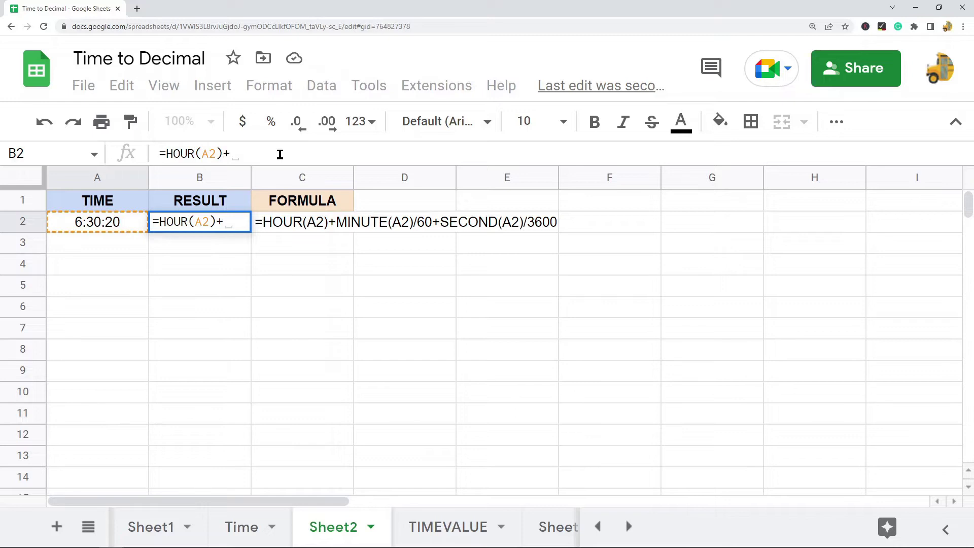
Extend the B2 formula with the minutes part, MINUTE(A2)/60
{"action": "type", "text": "MINUTE"}
{"action": "key", "text": "Tab"}
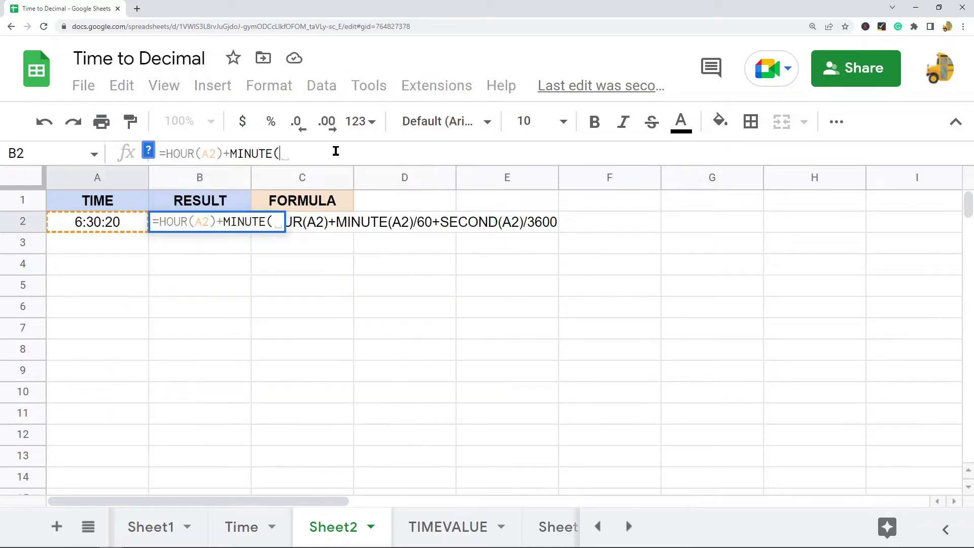
{"action": "left_click", "coordinate": [123, 223]}
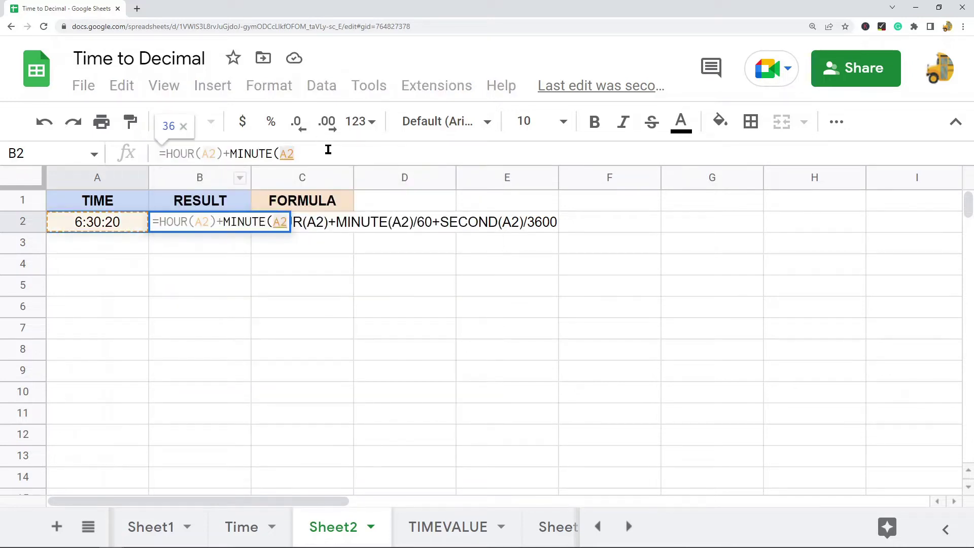
{"action": "type", "text": ")/60"}
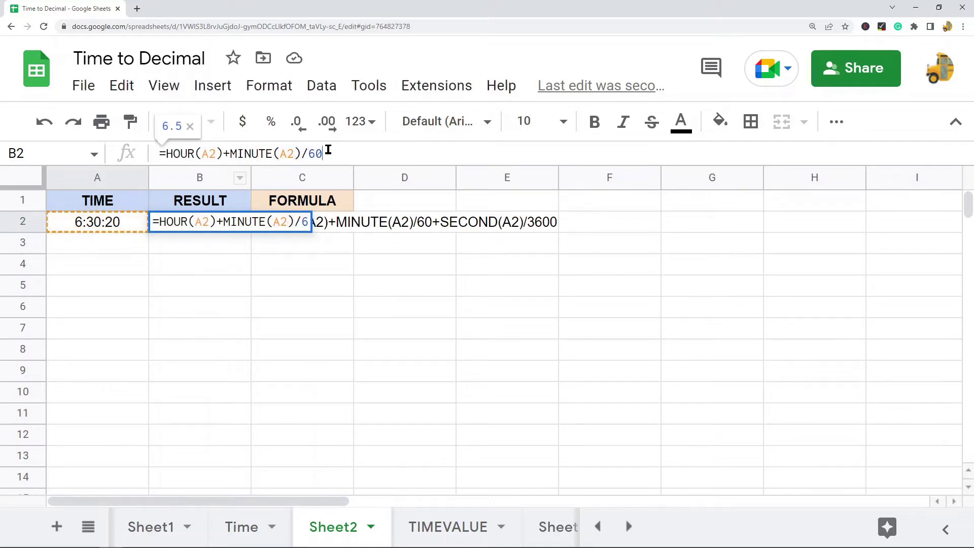
Complete the B2 formula with +SECOND(A2)/3600 and check it against the formula text in C2
{"action": "type", "text": "+Se"}
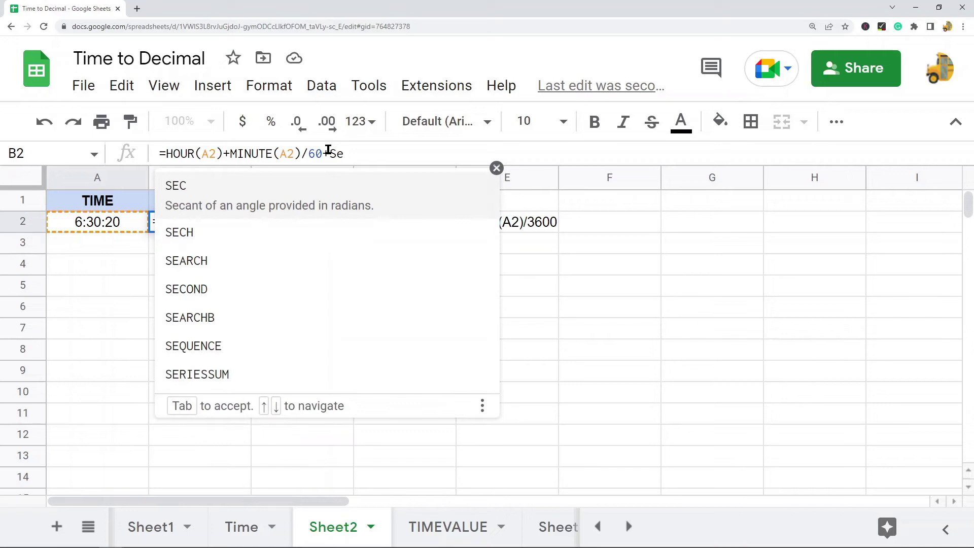
{"action": "left_click", "coordinate": [196, 287]}
{"action": "left_click", "coordinate": [117, 229]}
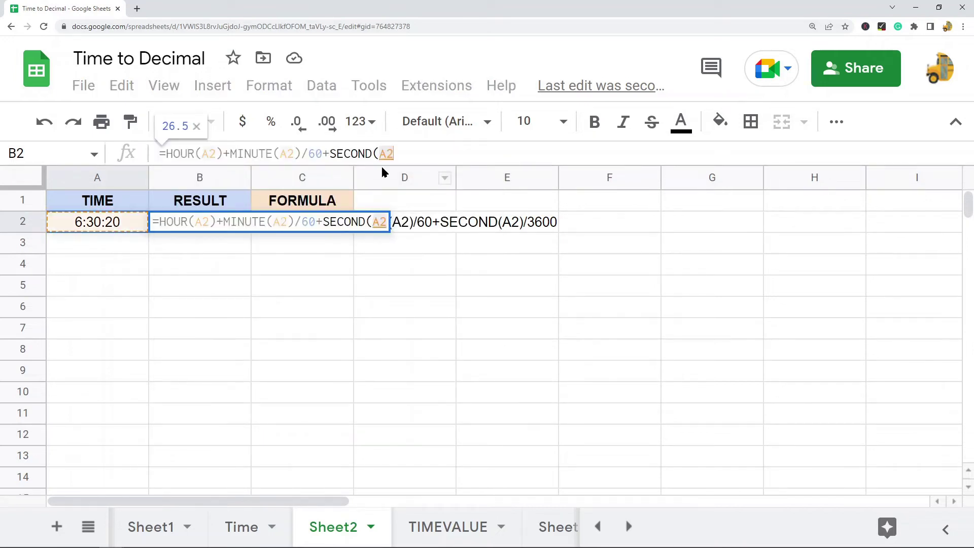
{"action": "type", "text": ")/3600"}
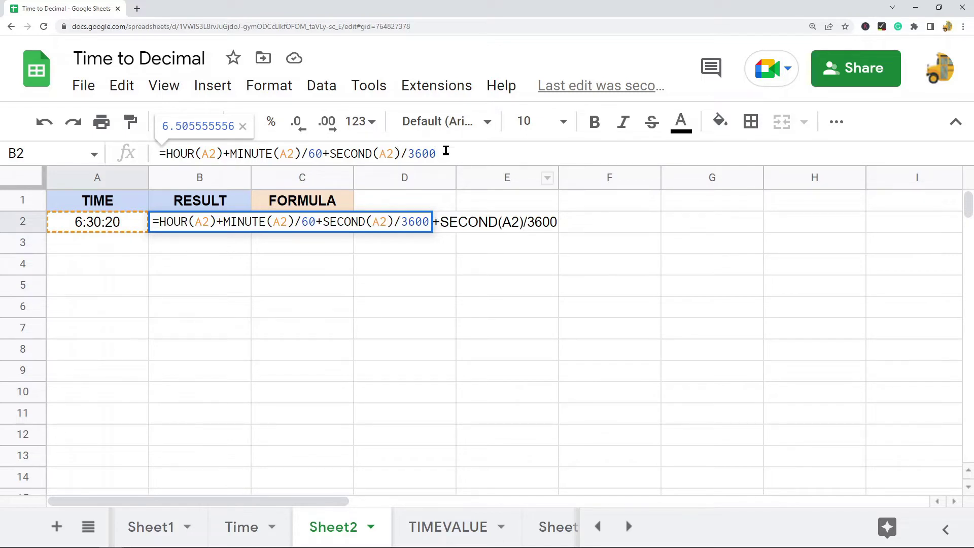
{"action": "key", "text": "Return"}
{"action": "left_click", "coordinate": [227, 225]}
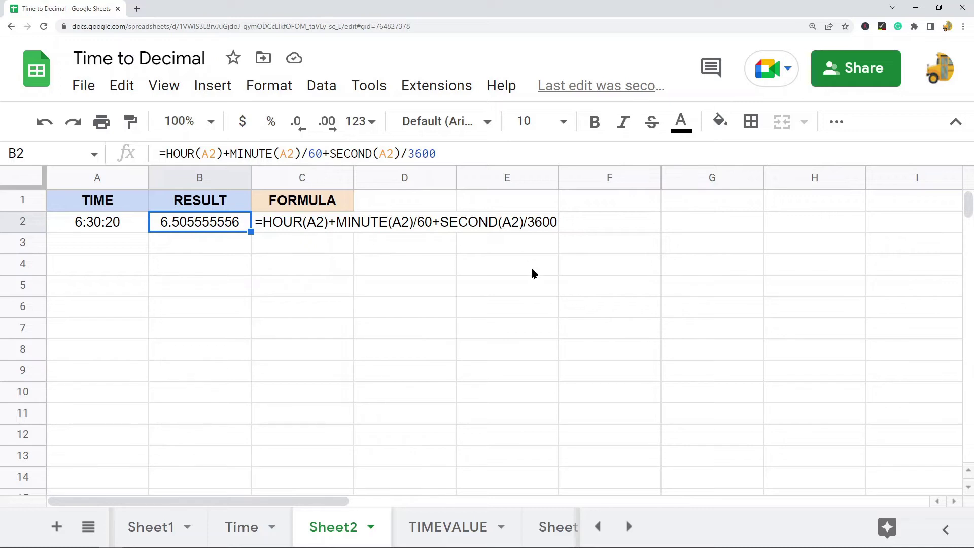
{"action": "left_click", "coordinate": [289, 225]}
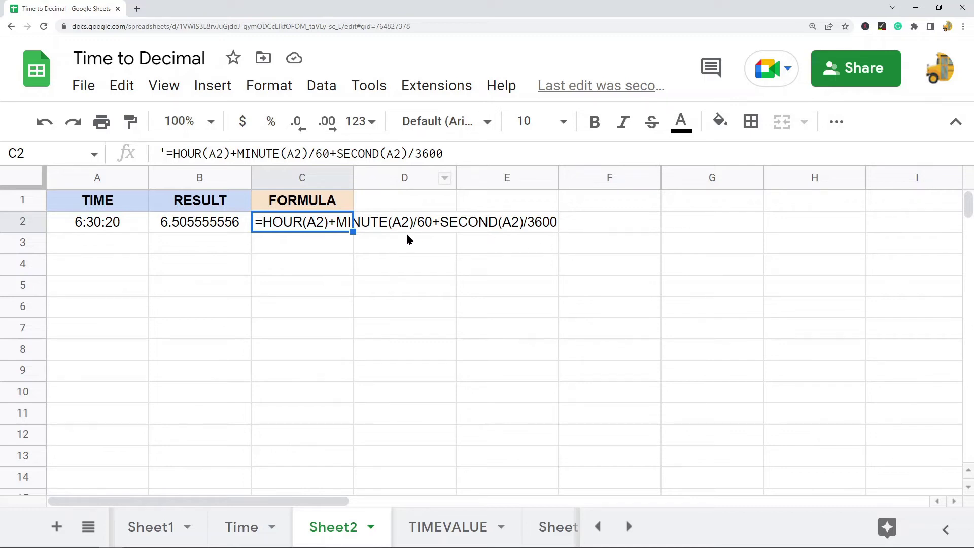
Examine the time_string argument of the TIMEVALUE syntax in cell A1 of the TIMEVALUE sheet
{"action": "left_click", "coordinate": [439, 526]}
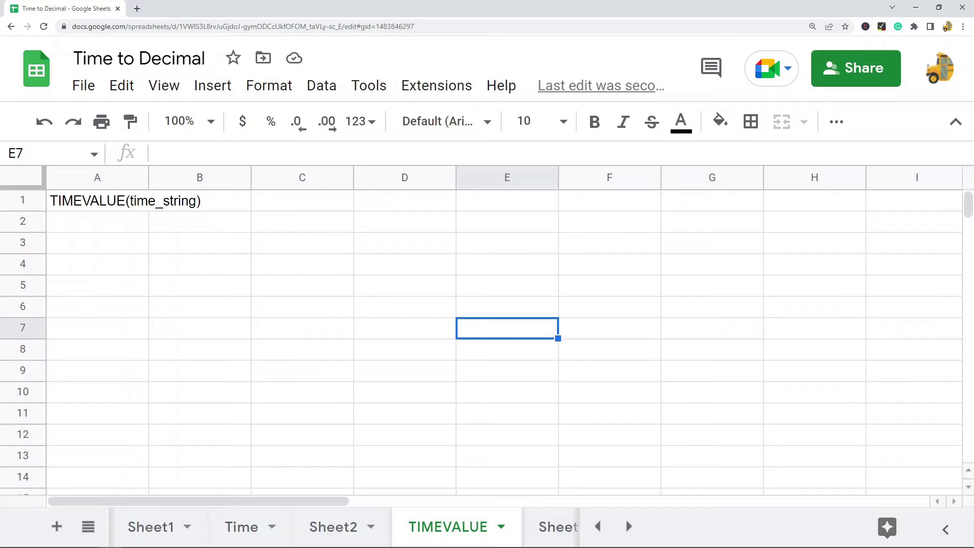
{"action": "left_click", "coordinate": [108, 208]}
{"action": "left_click_drag", "start_coordinate": [231, 154], "coordinate": [304, 152]}
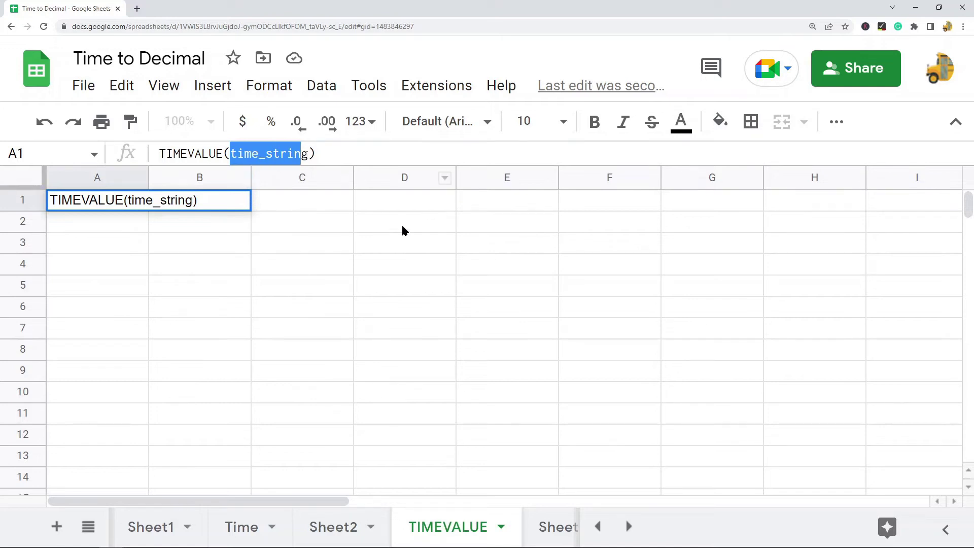
{"action": "left_click", "coordinate": [332, 221]}
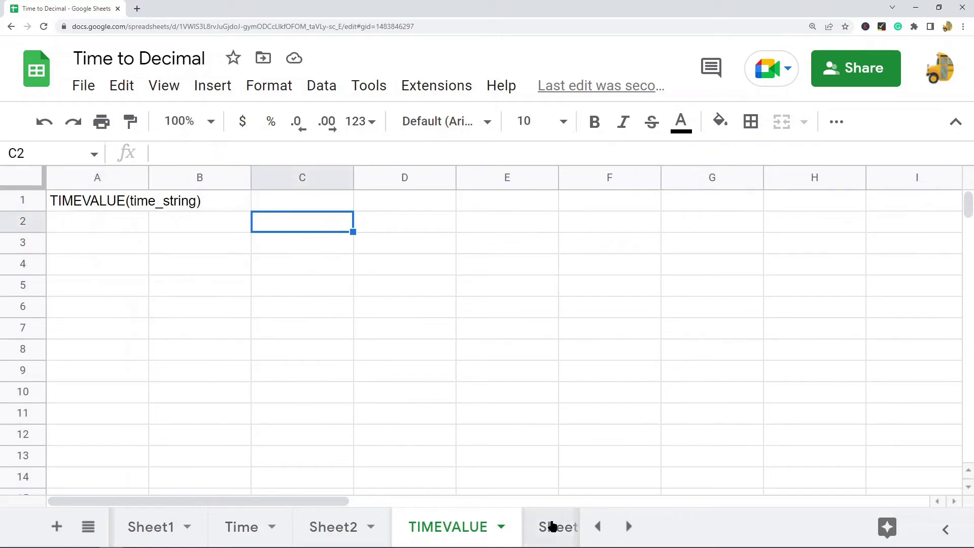
On Sheet3, review the times in A2:A4 and enter =TIMEVALUE(A2) in cell B2 of the RESULT column
{"action": "left_click", "coordinate": [553, 527]}
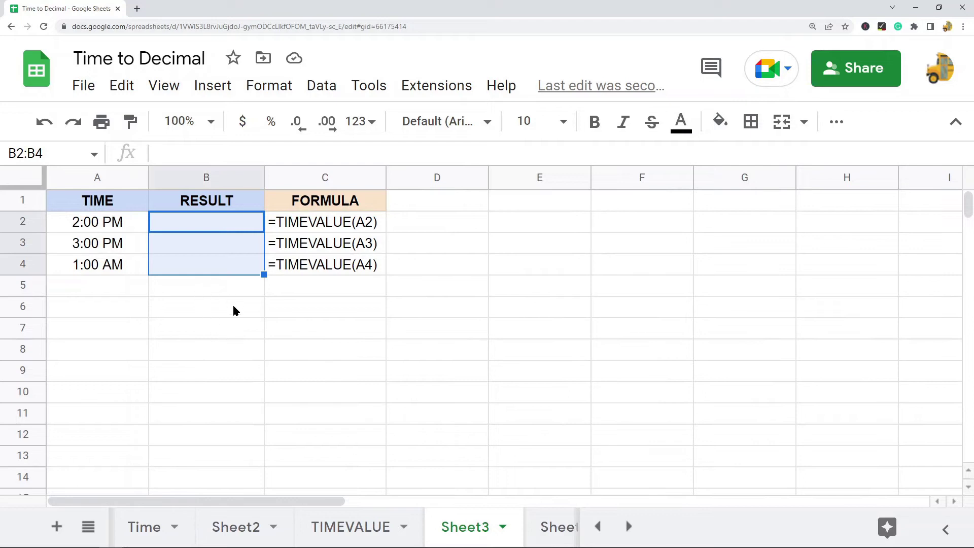
{"action": "left_click", "coordinate": [113, 228]}
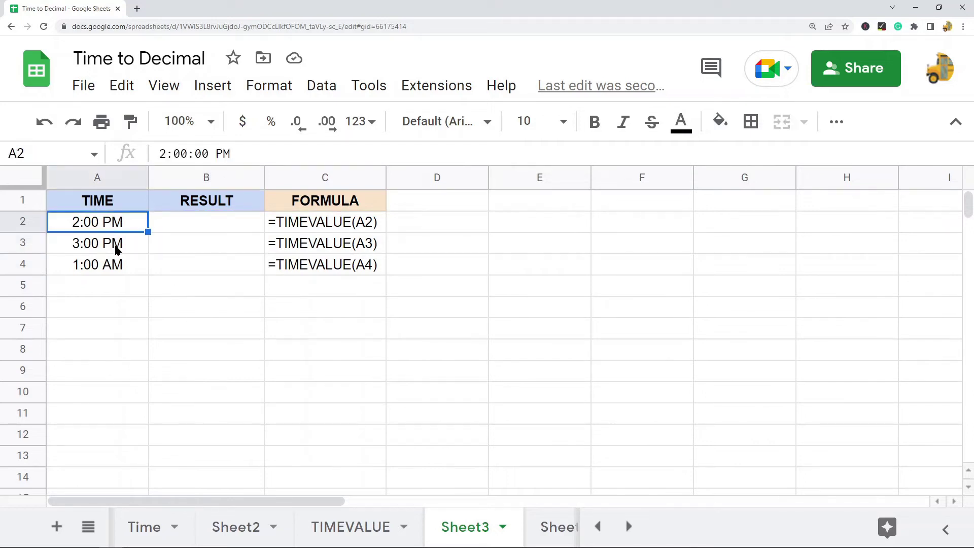
{"action": "left_click", "coordinate": [115, 250]}
{"action": "left_click", "coordinate": [116, 269]}
{"action": "left_click", "coordinate": [214, 226]}
{"action": "type", "text": "=timevalue"}
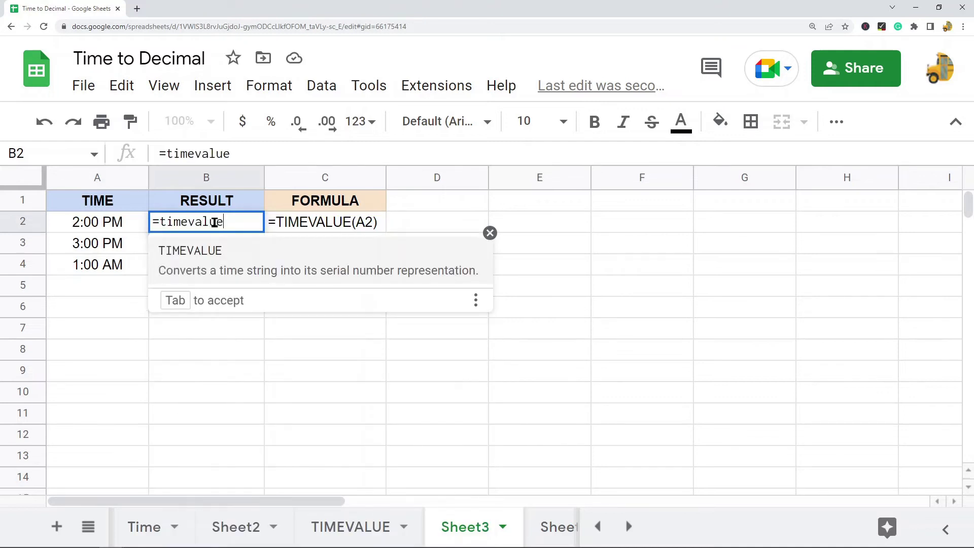
{"action": "key", "text": "Tab"}
{"action": "type", "text": "A2"}
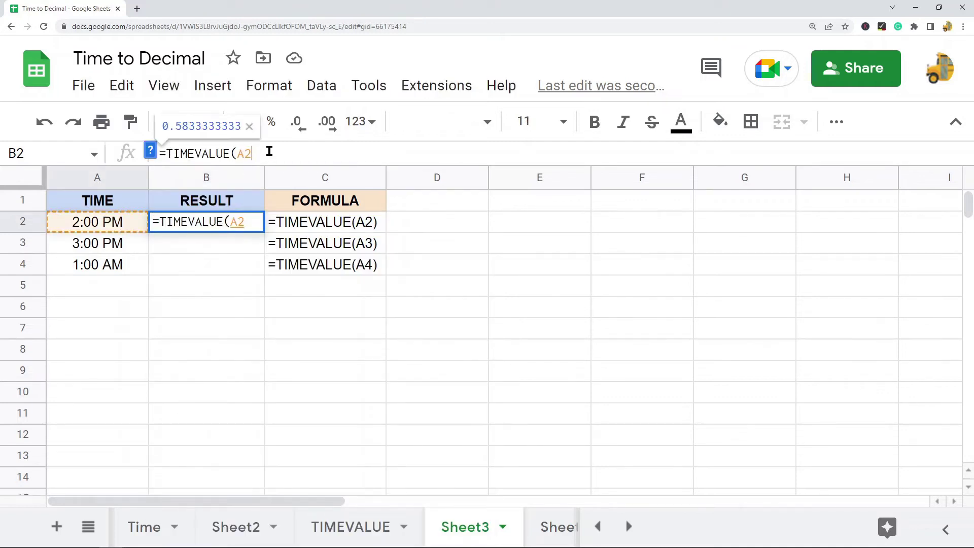
{"action": "type", "text": ")"}
{"action": "key", "text": "Return"}
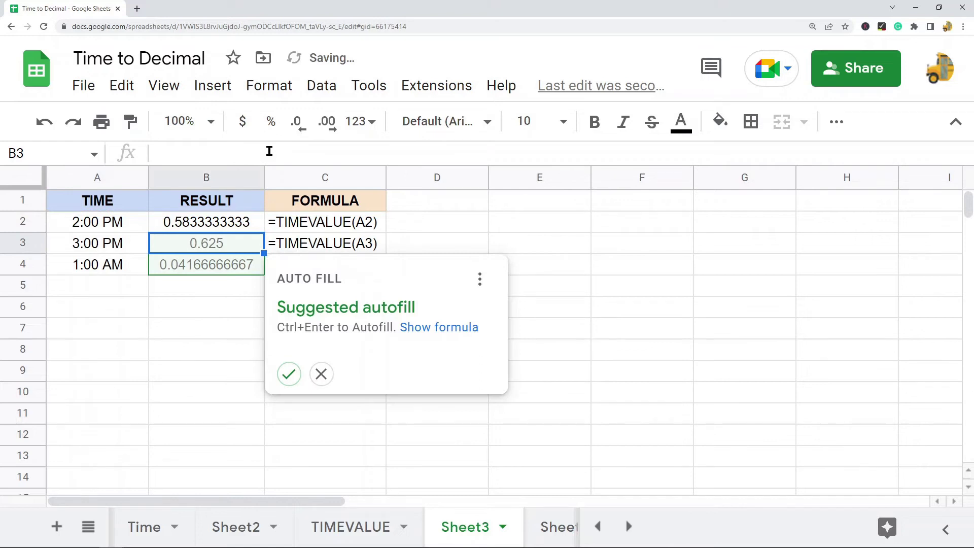
Copy the TIMEVALUE formula from B2 into cells B3:B4
{"action": "left_click", "coordinate": [224, 227]}
{"action": "key", "text": "ctrl+c"}
{"action": "left_click_drag", "start_coordinate": [207, 243], "coordinate": [210, 261]}
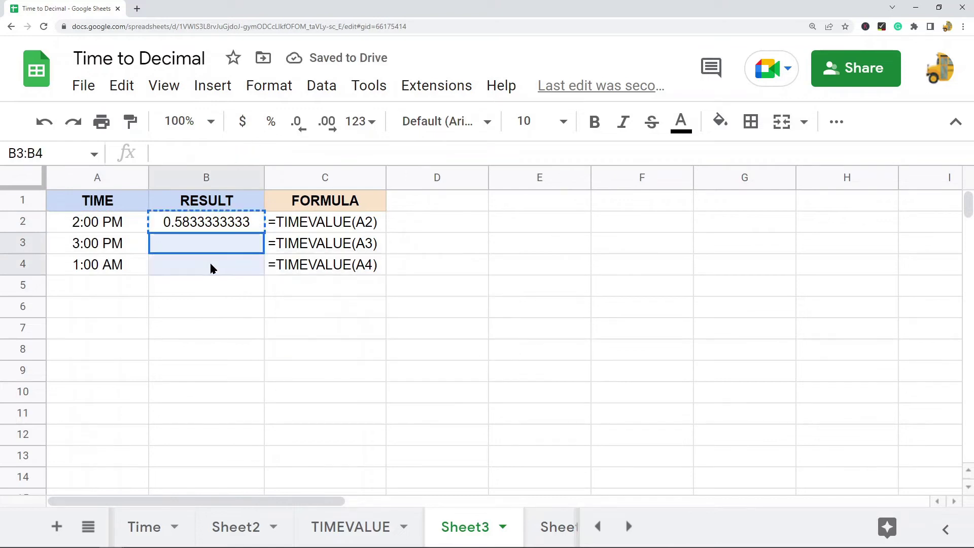
{"action": "key", "text": "ctrl+v"}
{"action": "left_click", "coordinate": [529, 329]}
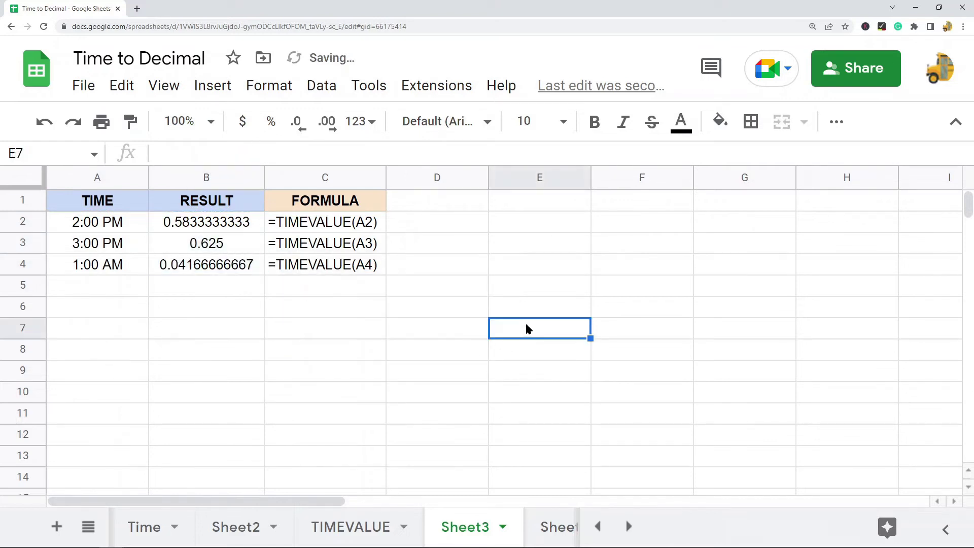
Enter the formula =14/24 in cell B6 and compare its result with the TIMEVALUE result in B2
{"action": "left_click", "coordinate": [184, 308]}
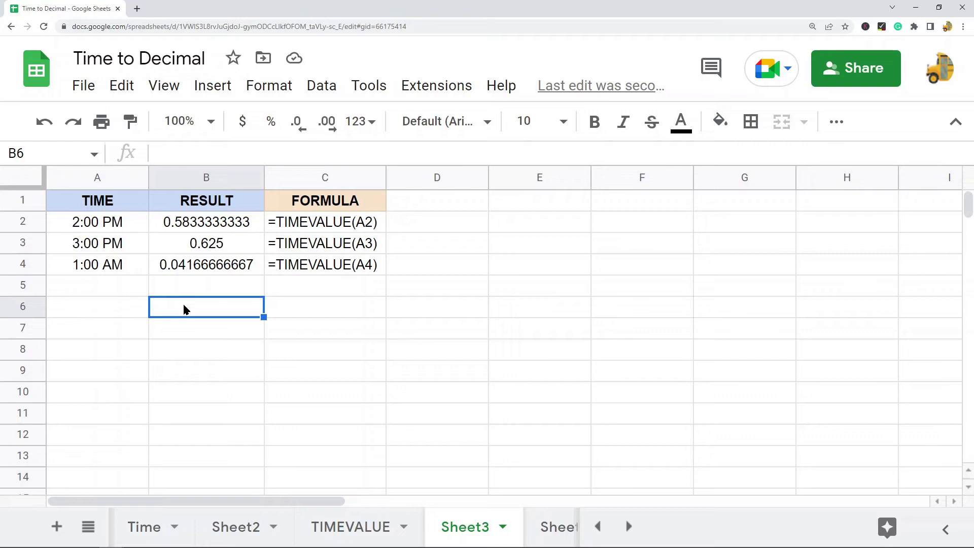
{"action": "left_click", "coordinate": [102, 227]}
{"action": "left_click", "coordinate": [210, 313]}
{"action": "double_click", "coordinate": [211, 309]}
{"action": "type", "text": "14"}
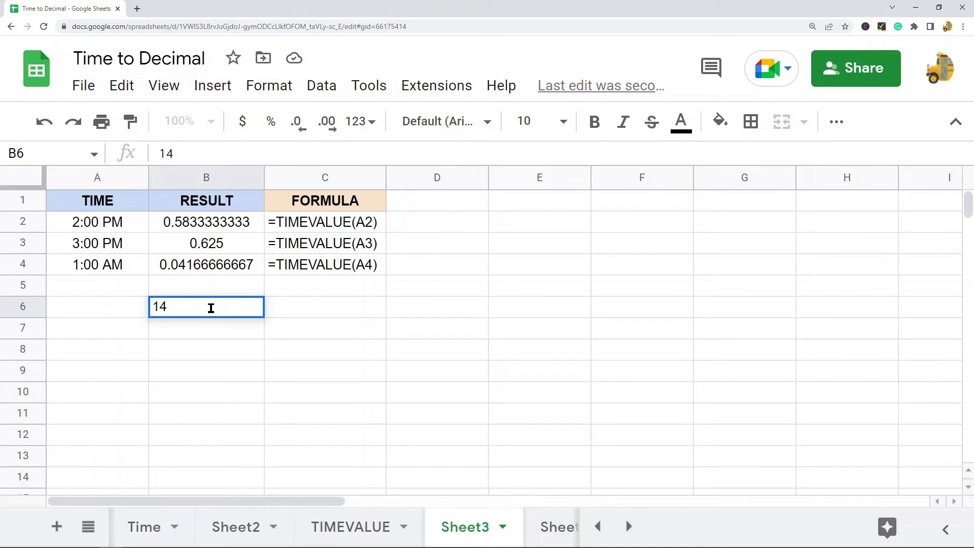
{"action": "key", "text": "BackSpace"}
{"action": "key", "text": "BackSpace"}
{"action": "type", "text": "=14"}
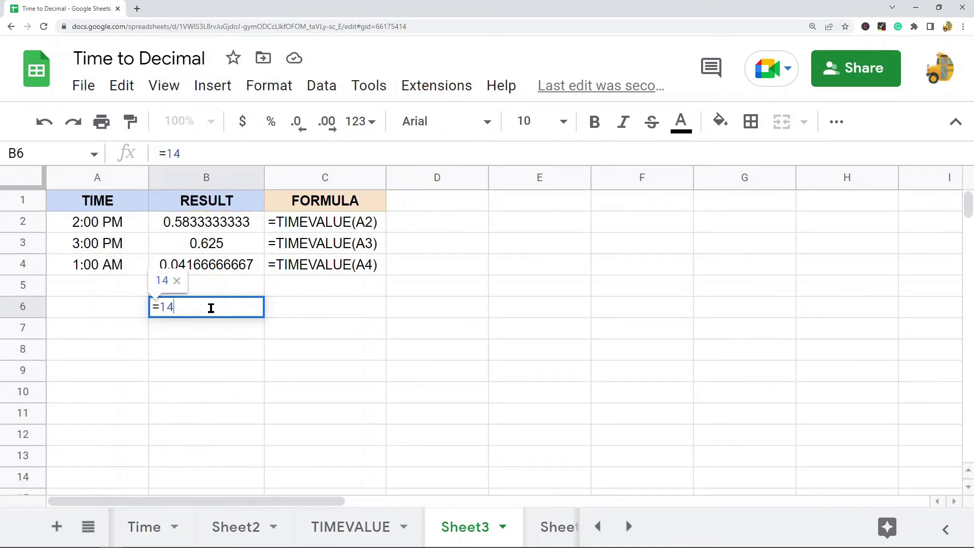
{"action": "type", "text": "/24"}
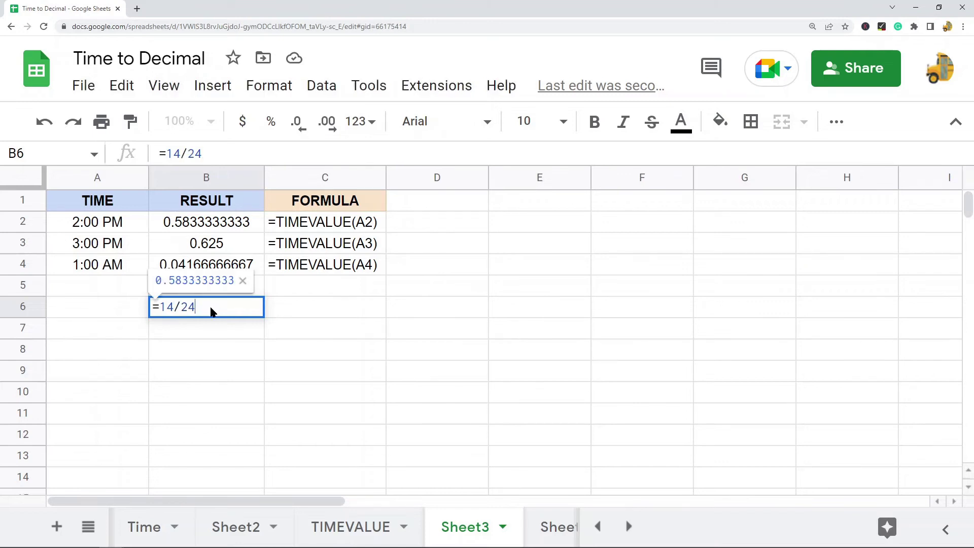
{"action": "key", "text": "Return"}
{"action": "left_click", "coordinate": [206, 228]}
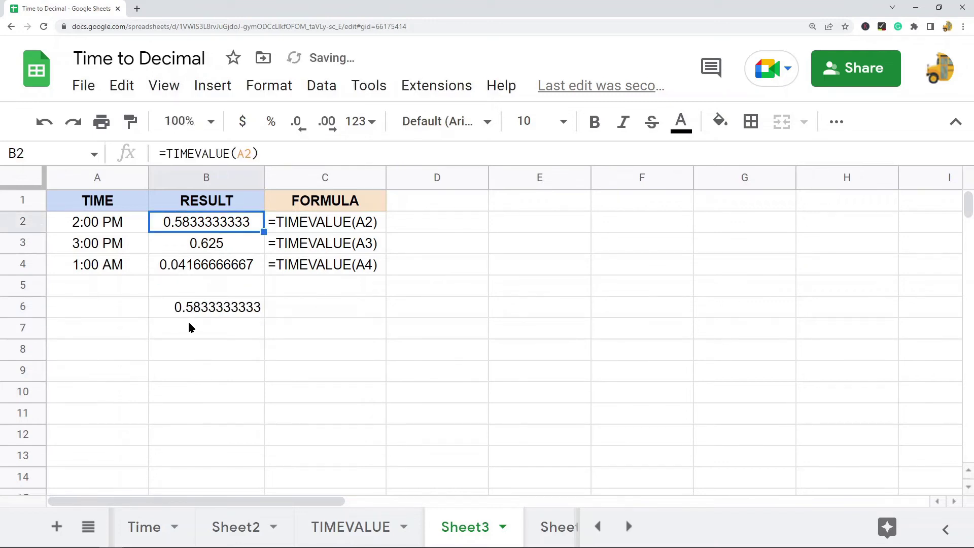
{"action": "left_click", "coordinate": [193, 311]}
{"action": "left_click", "coordinate": [202, 229]}
Enter the formula =15/24 in cell B7 as a manual check for the 3:00 PM time
{"action": "left_click", "coordinate": [206, 289]}
{"action": "key", "text": "Down"}
{"action": "key", "text": "Down"}
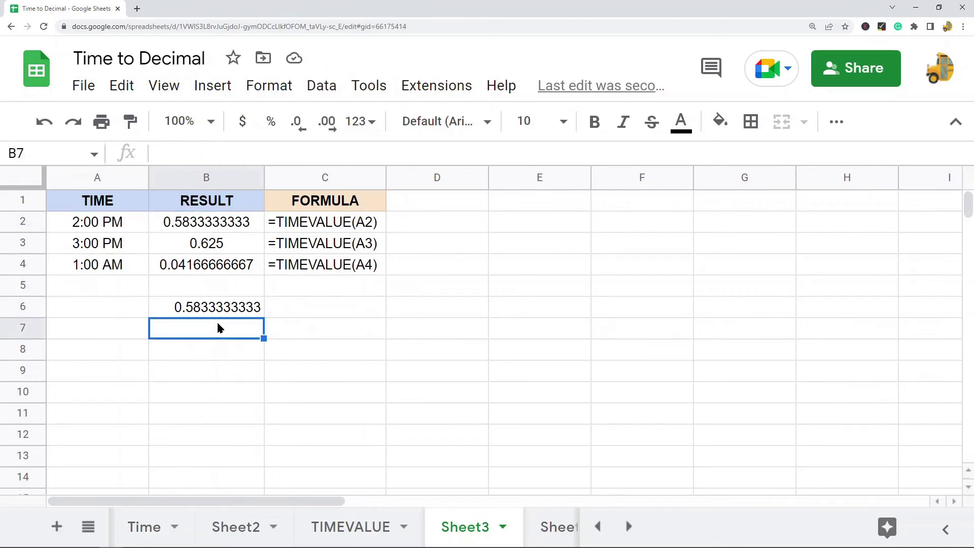
{"action": "type", "text": "15"}
{"action": "key", "text": "BackSpace"}
{"action": "key", "text": "BackSpace"}
{"action": "type", "text": "=15/24"}
{"action": "key", "text": "Return"}
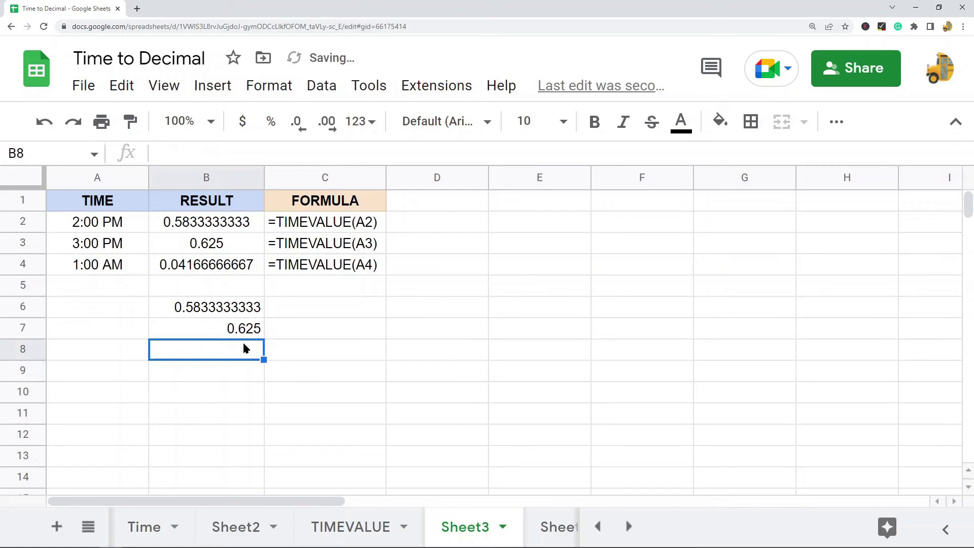
{"action": "left_click", "coordinate": [228, 332]}
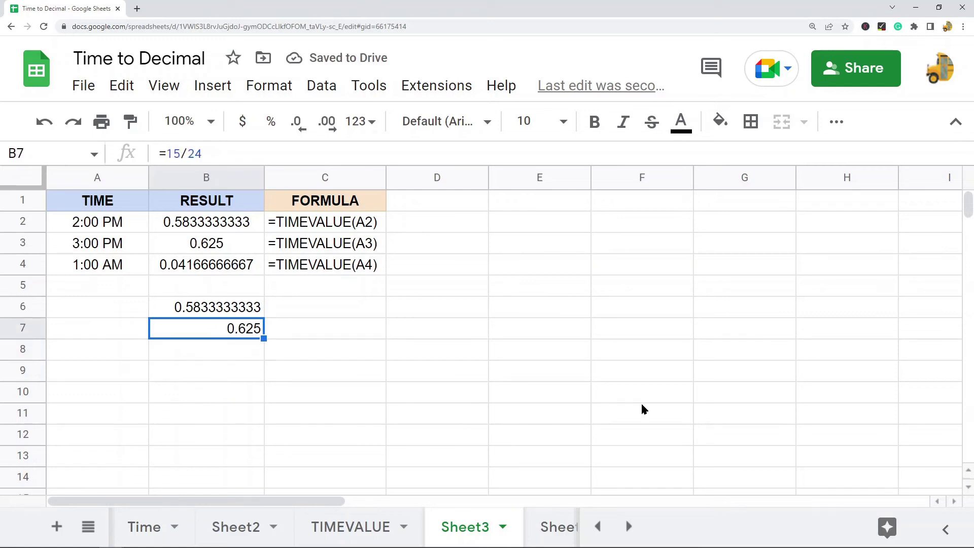
Enter =1/24 in cell B8 and compare the manual results in B6:B8 with the TIMEVALUE results in B2:B4
{"action": "left_click", "coordinate": [200, 352]}
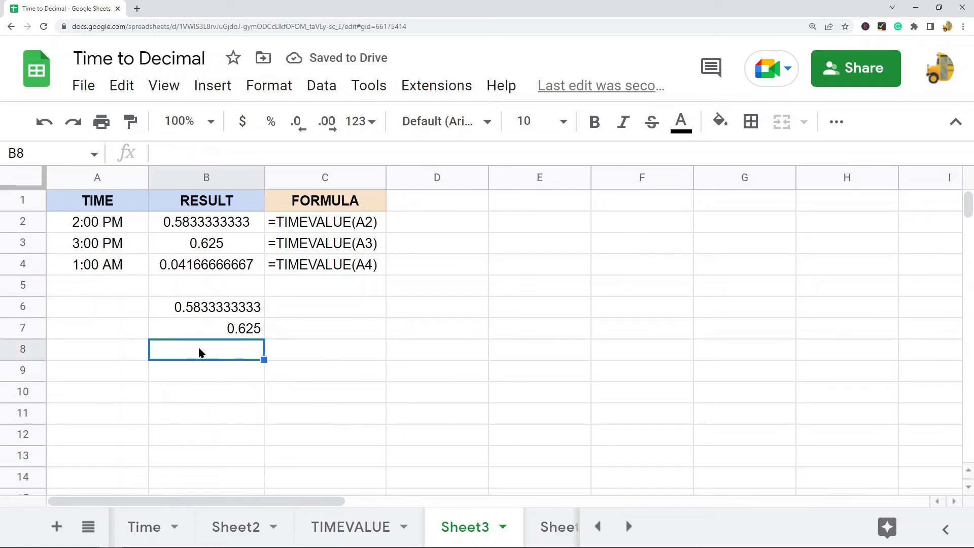
{"action": "type", "text": "=1/24"}
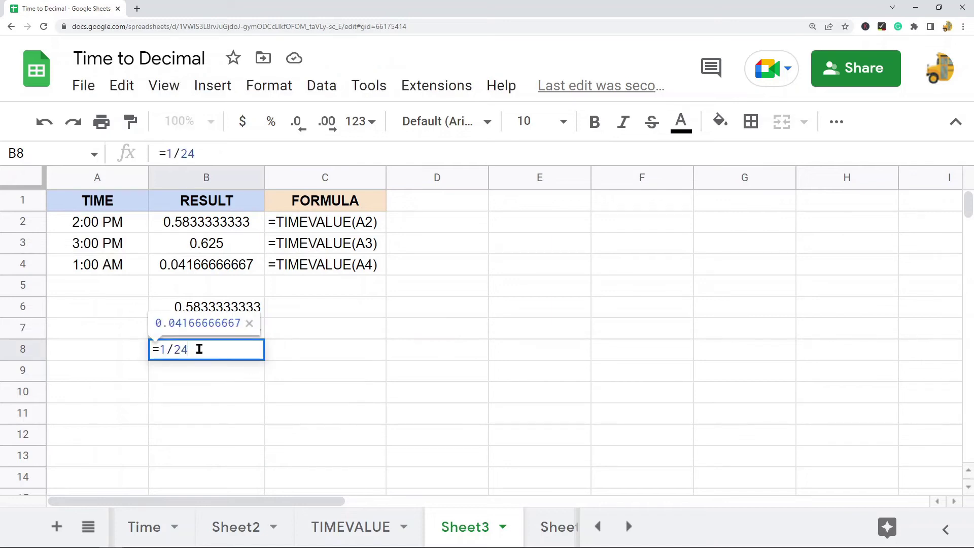
{"action": "key", "text": "Return"}
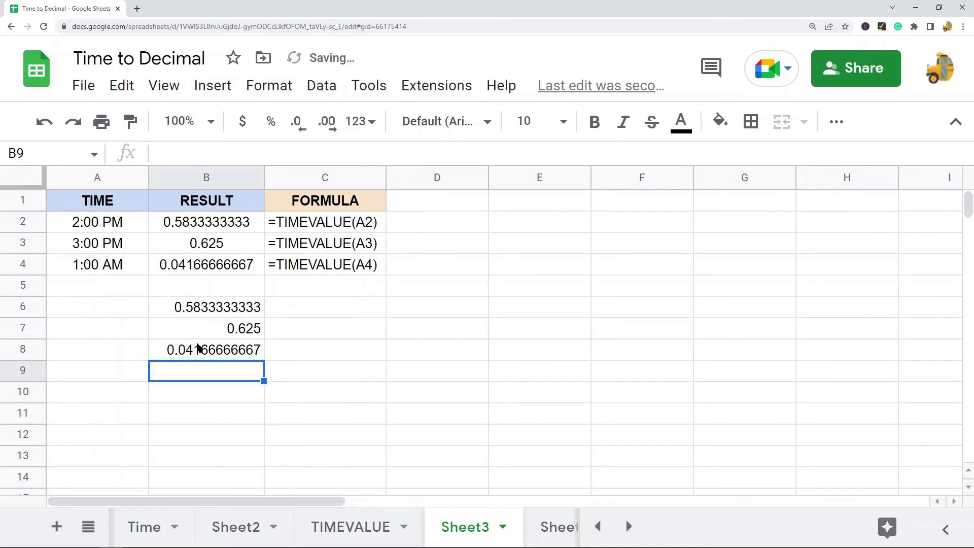
{"action": "left_click_drag", "start_coordinate": [204, 232], "coordinate": [209, 268]}
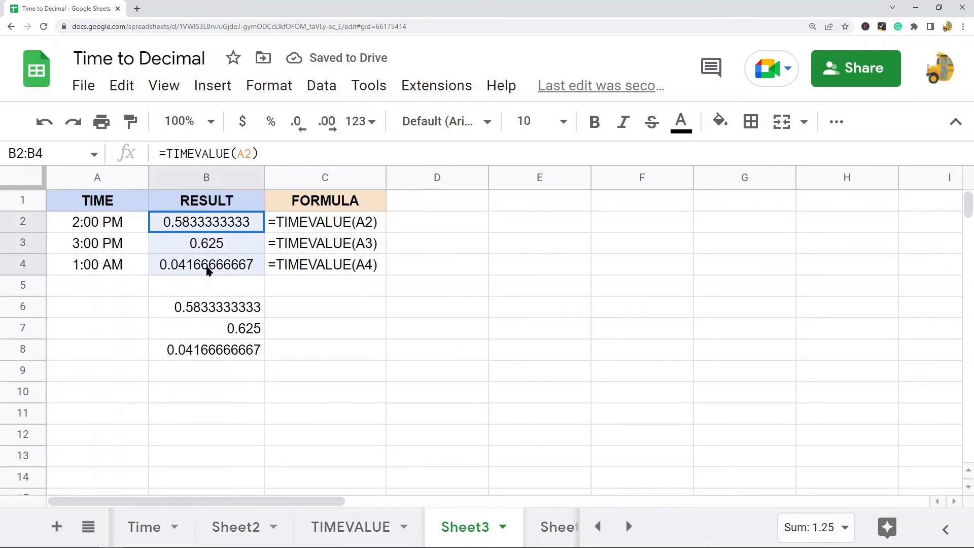
{"action": "left_click_drag", "start_coordinate": [230, 318], "coordinate": [232, 353]}
{"action": "left_click_drag", "start_coordinate": [93, 222], "coordinate": [98, 272]}
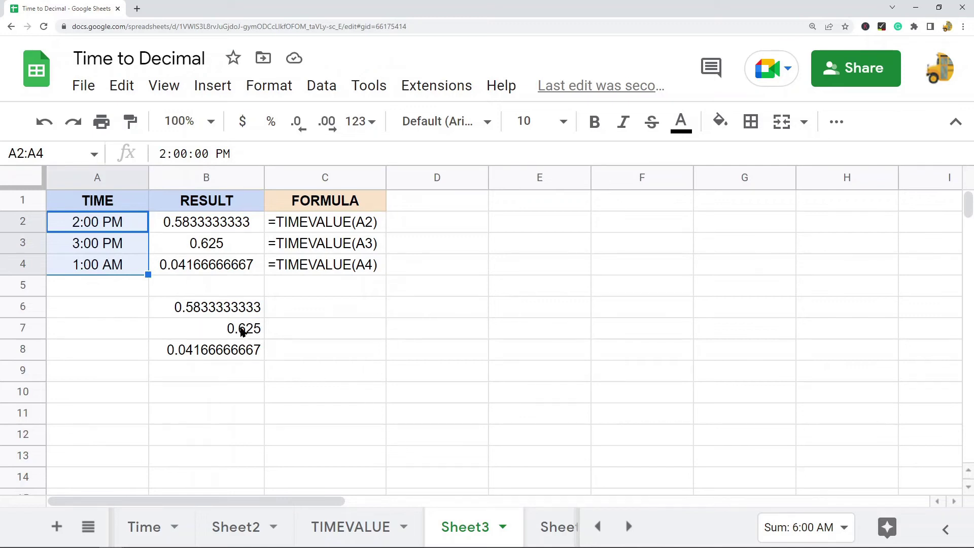
Select the manual division results in B6:B8 to check them against the TIMEVALUE results above
{"action": "left_click_drag", "start_coordinate": [224, 311], "coordinate": [229, 348]}
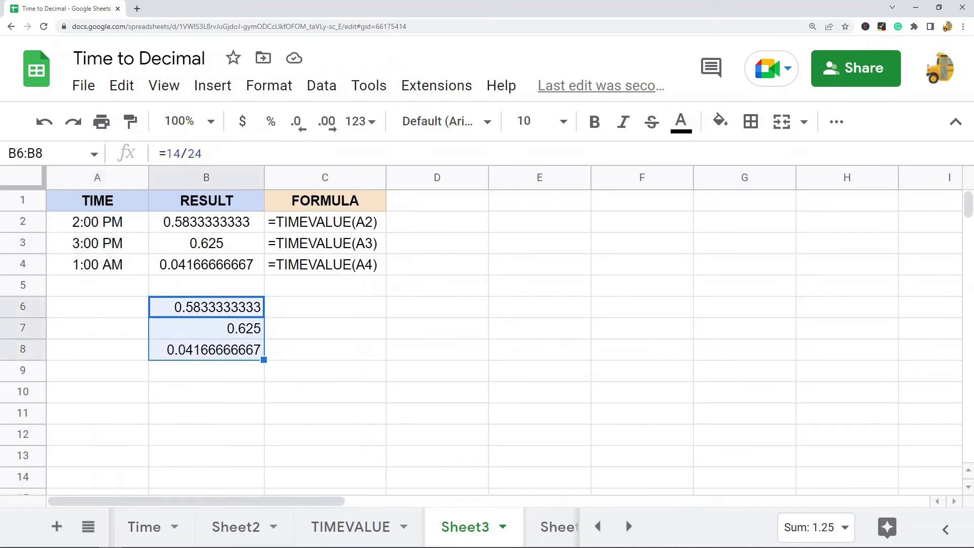
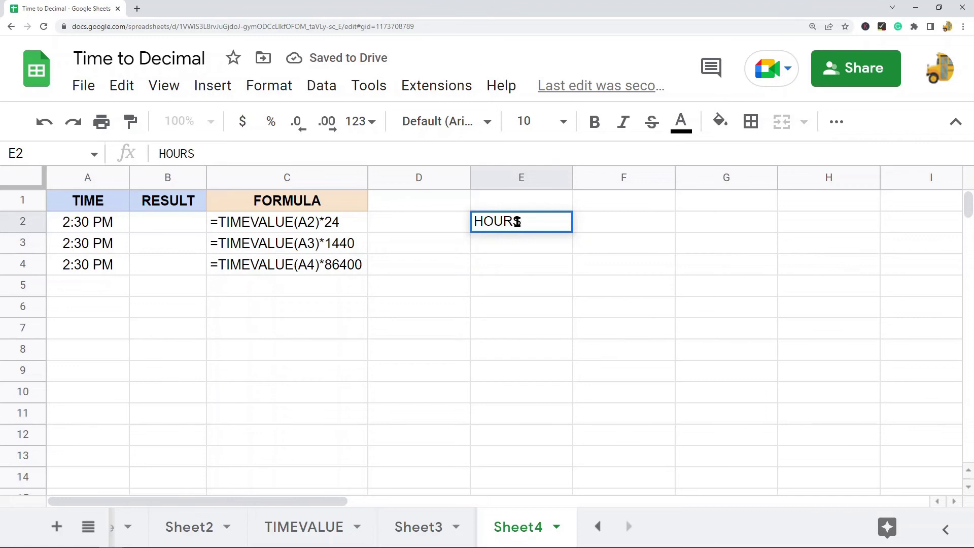
Label the three formula rows on Sheet4 by entering HOURS in E2, MINUTES in E3 and SECONDS in E4
{"action": "key", "text": "Return"}
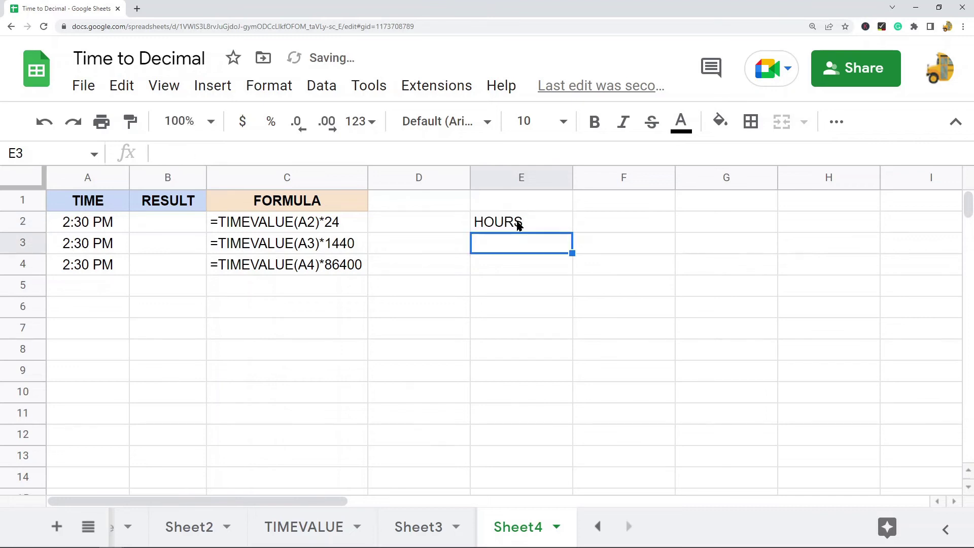
{"action": "left_click", "coordinate": [316, 230]}
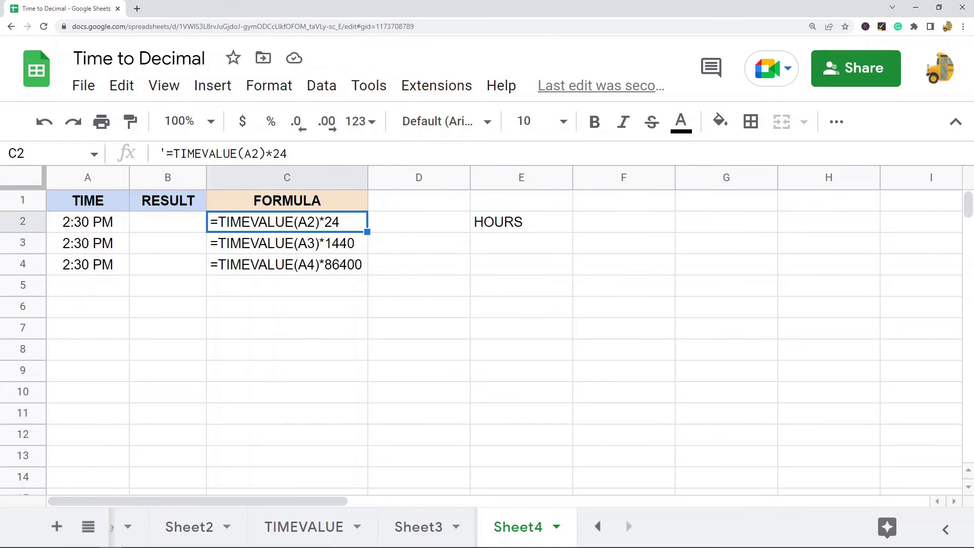
{"action": "double_click", "coordinate": [515, 242]}
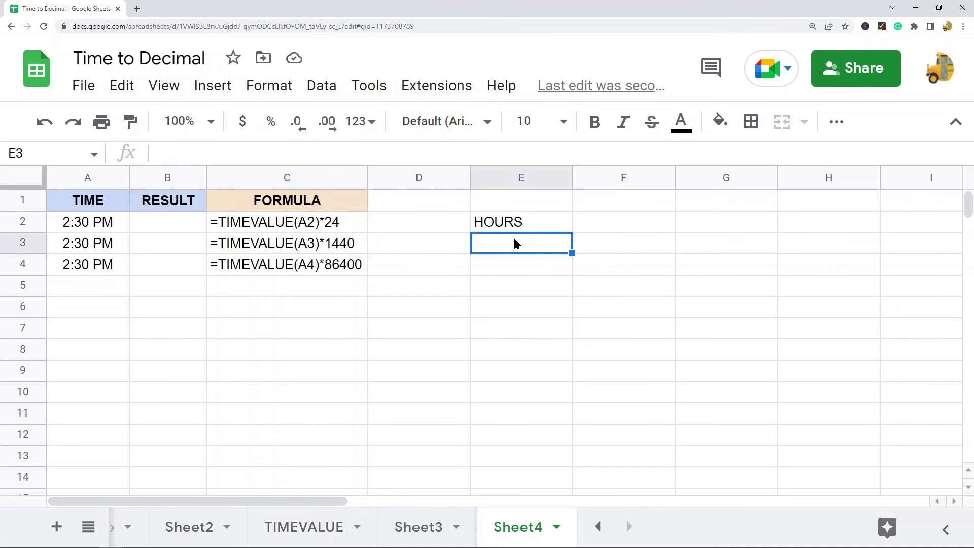
{"action": "type", "text": "MINUTES"}
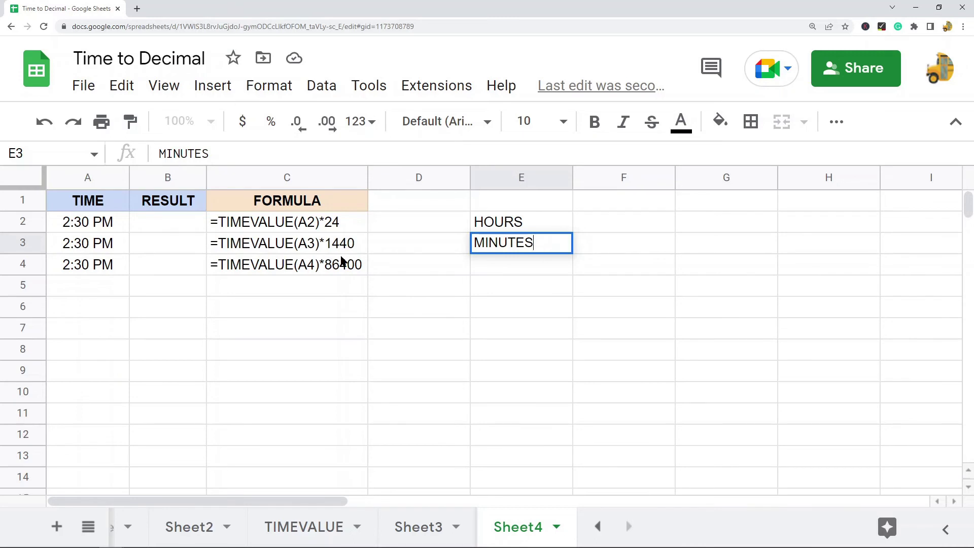
{"action": "left_click", "coordinate": [496, 263]}
{"action": "double_click", "coordinate": [493, 261]}
{"action": "type", "text": "SECONDS"}
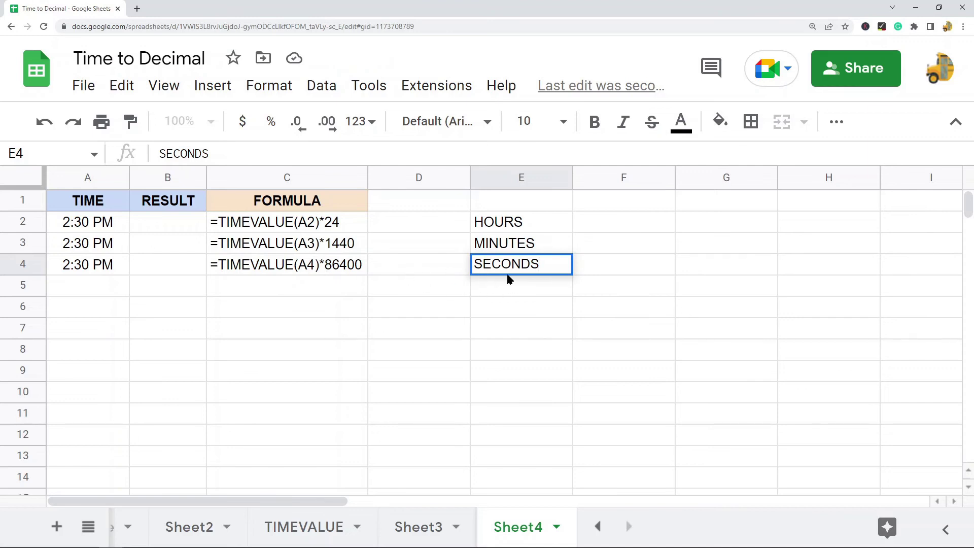
Enter the formula =TIMEVALUE(A2)*24 in cell B2 to convert the time to decimal hours, and check it against A2
{"action": "left_click", "coordinate": [172, 226]}
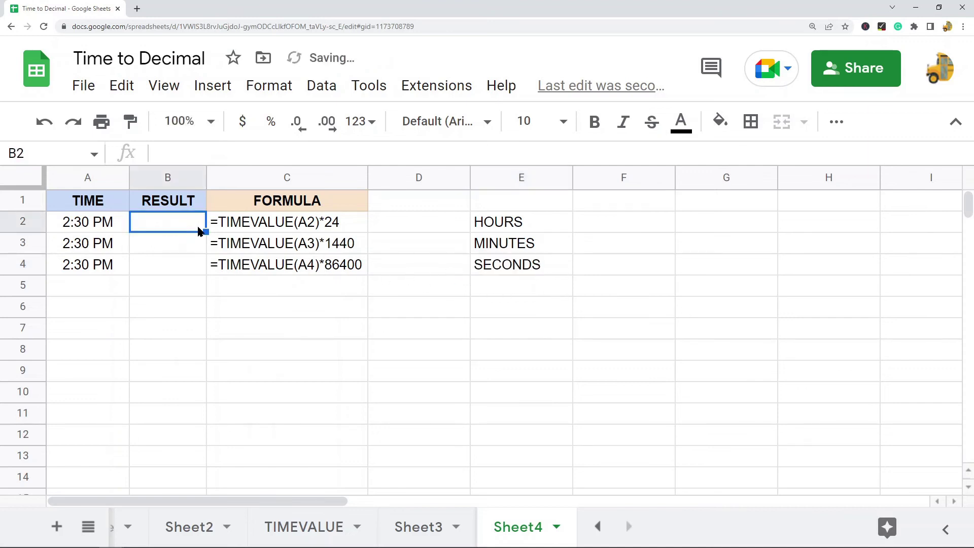
{"action": "type", "text": "=timeval"}
{"action": "key", "text": "Tab"}
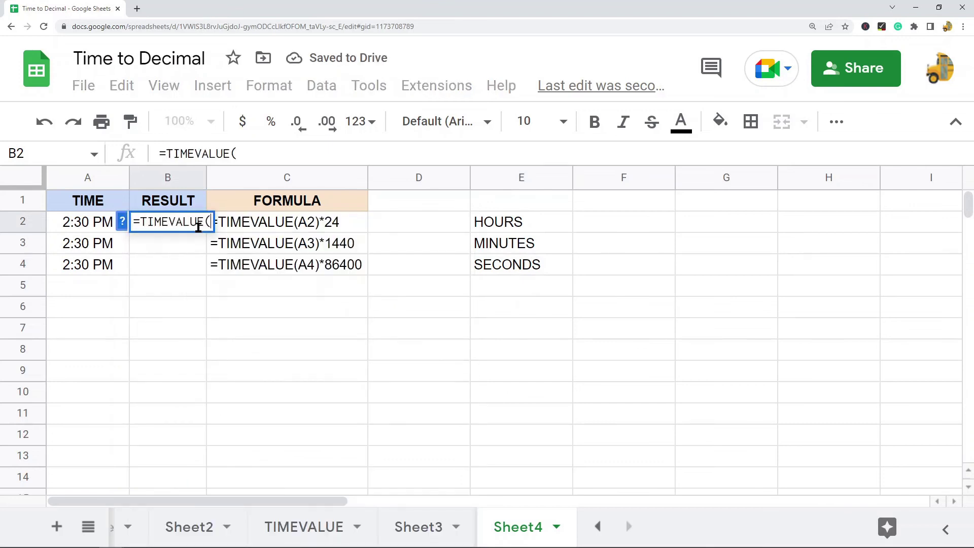
{"action": "left_click", "coordinate": [51, 223]}
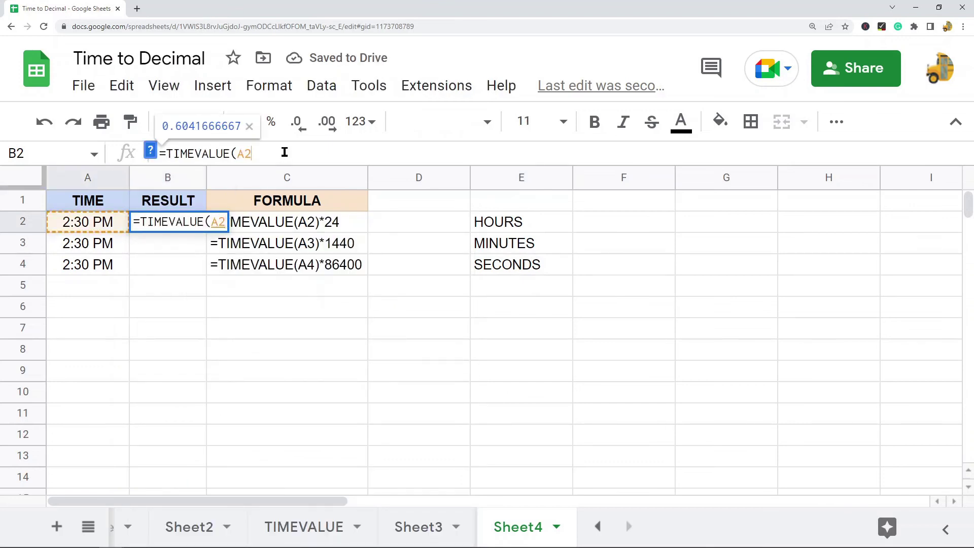
{"action": "type", "text": ")*24"}
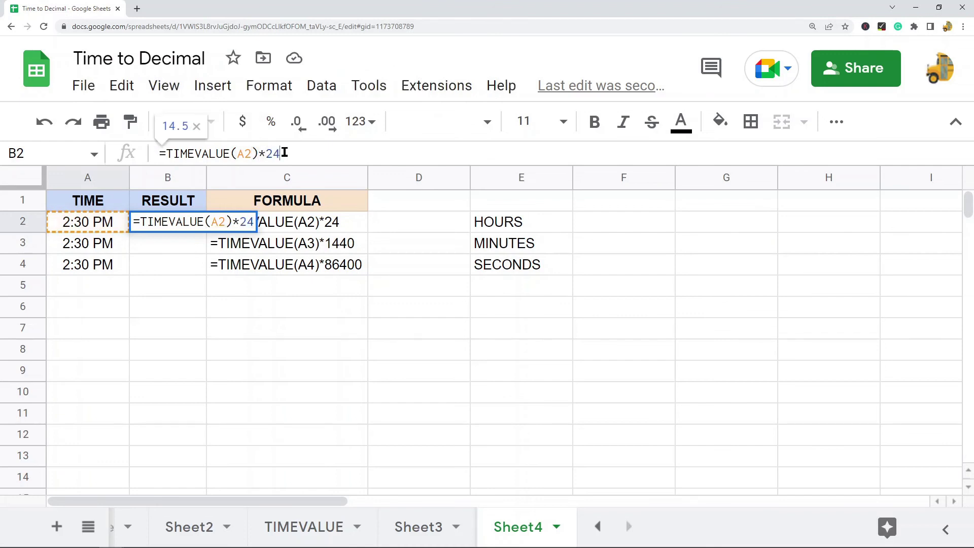
{"action": "key", "text": "Return"}
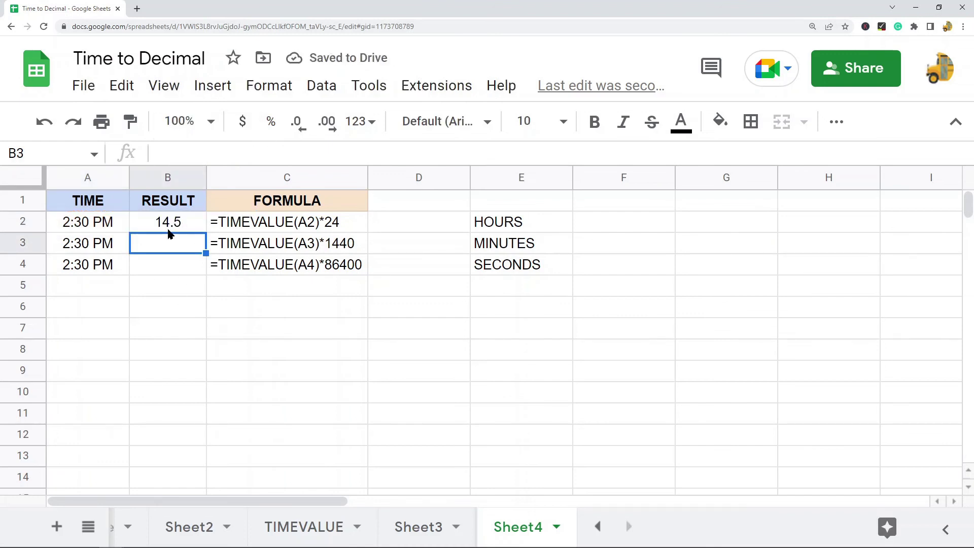
{"action": "left_click", "coordinate": [70, 230]}
{"action": "left_click", "coordinate": [166, 226]}
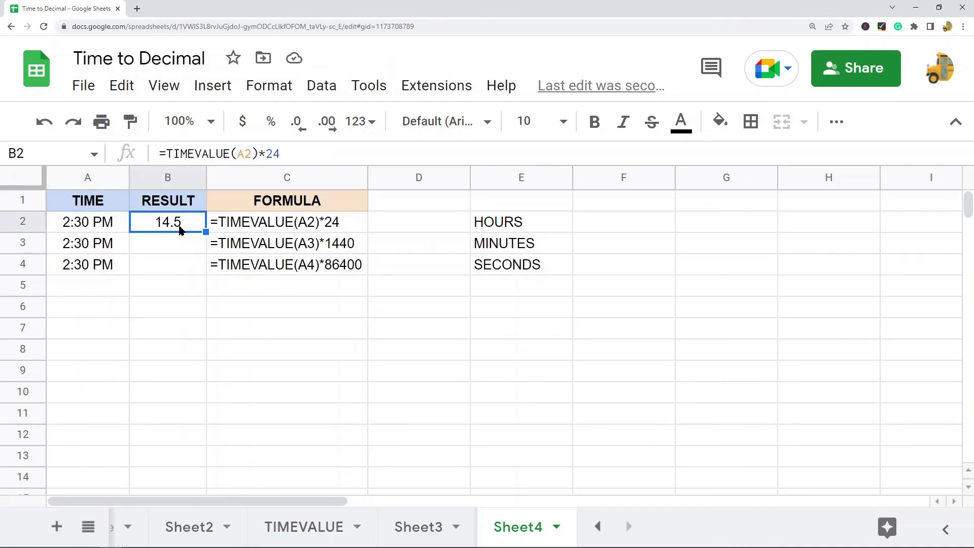
Copy the B2 formula into B3 and change its multiplier to 1440 to convert the time to minutes
{"action": "left_click", "coordinate": [173, 246]}
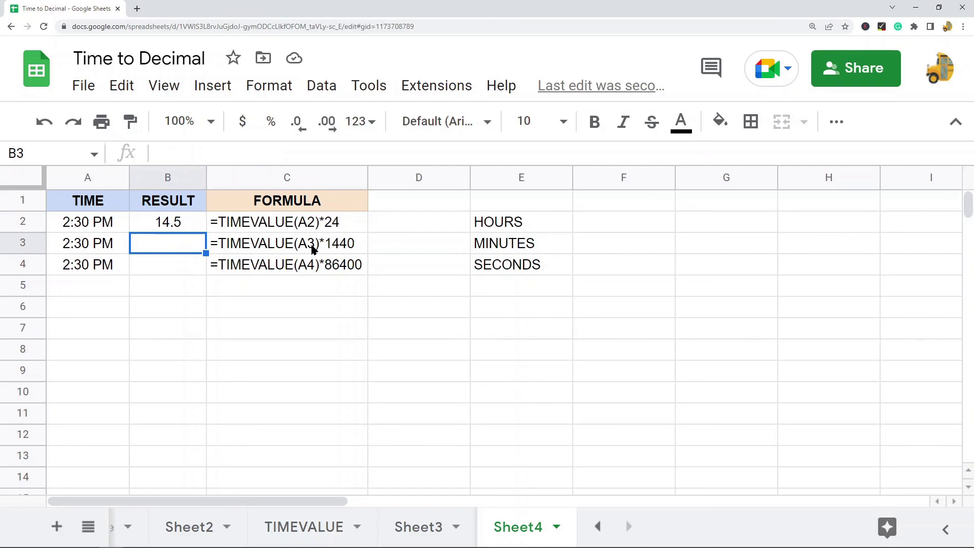
{"action": "left_click", "coordinate": [176, 222]}
{"action": "key", "text": "ctrl+c"}
{"action": "left_click", "coordinate": [160, 242]}
{"action": "key", "text": "ctrl+v"}
{"action": "left_click_drag", "start_coordinate": [289, 155], "coordinate": [268, 156]}
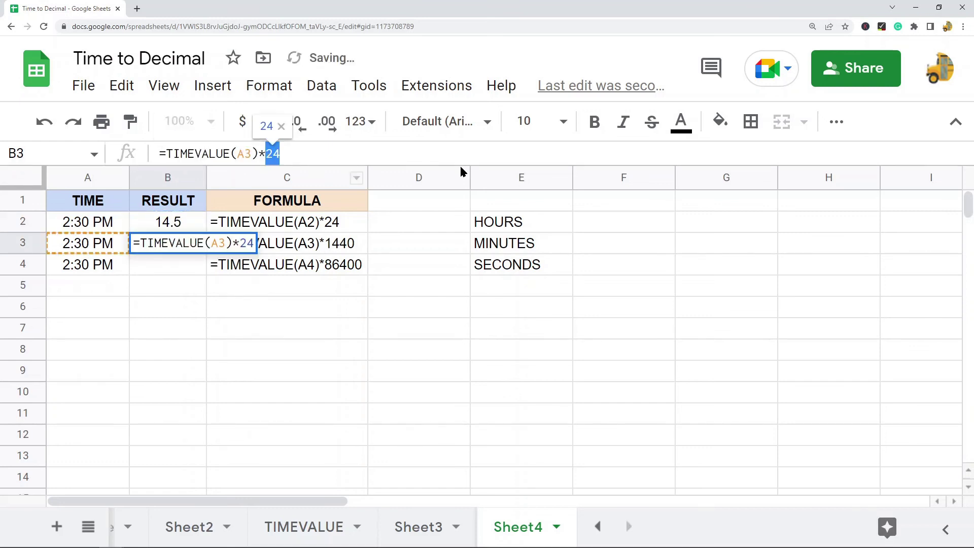
{"action": "type", "text": "15"}
{"action": "key", "text": "BackSpace"}
{"action": "type", "text": "44"}
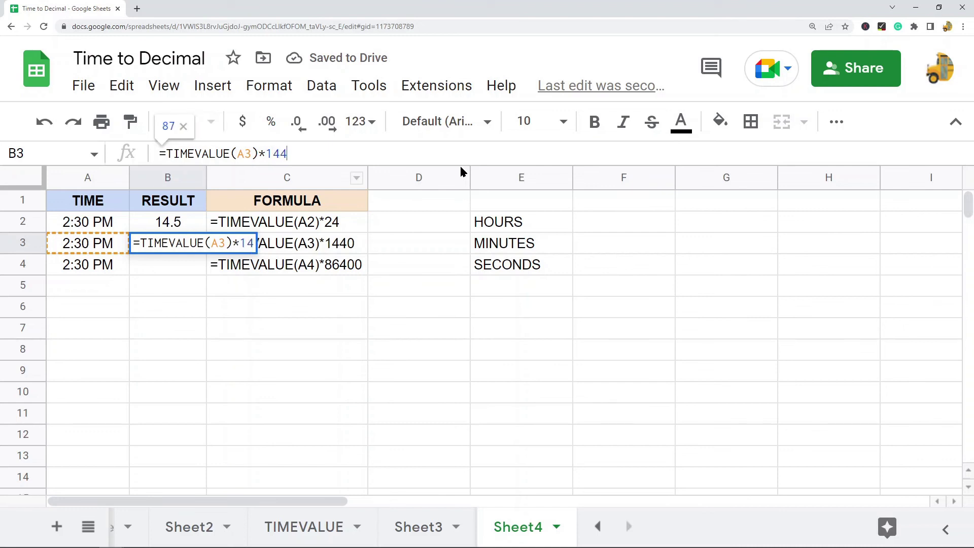
{"action": "type", "text": "0"}
{"action": "key", "text": "Return"}
Copy the B3 formula into B4 with the multiplier 86400 for seconds, and compare the results in B2:B4 with the formulas in C2:C4
{"action": "left_click", "coordinate": [161, 249]}
{"action": "key", "text": "ctrl+c"}
{"action": "left_click", "coordinate": [168, 263]}
{"action": "key", "text": "ctrl+v"}
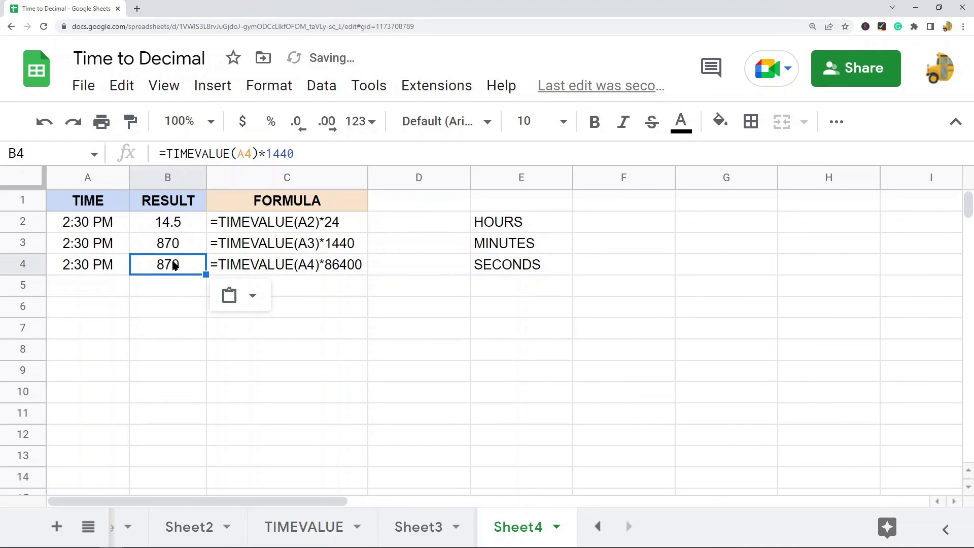
{"action": "double_click", "coordinate": [267, 153]}
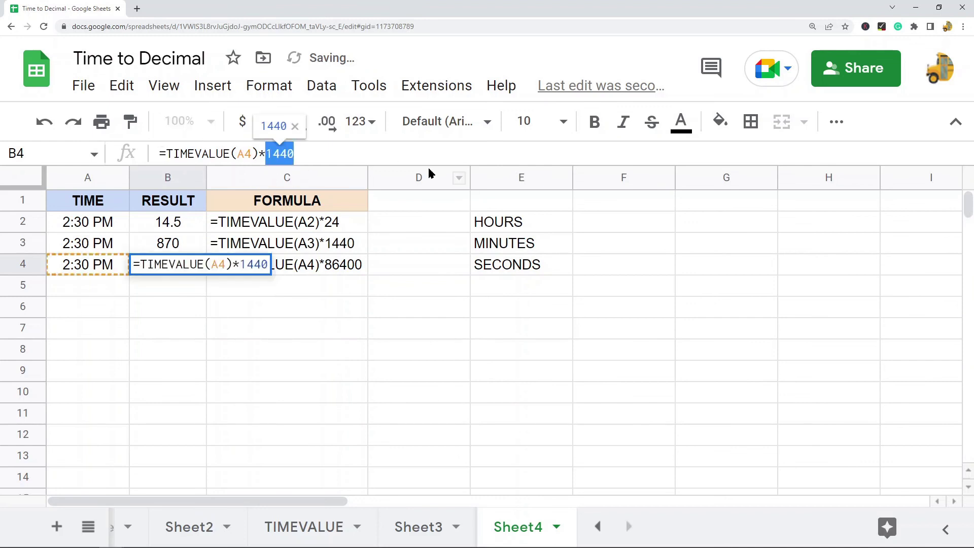
{"action": "type", "text": "86"}
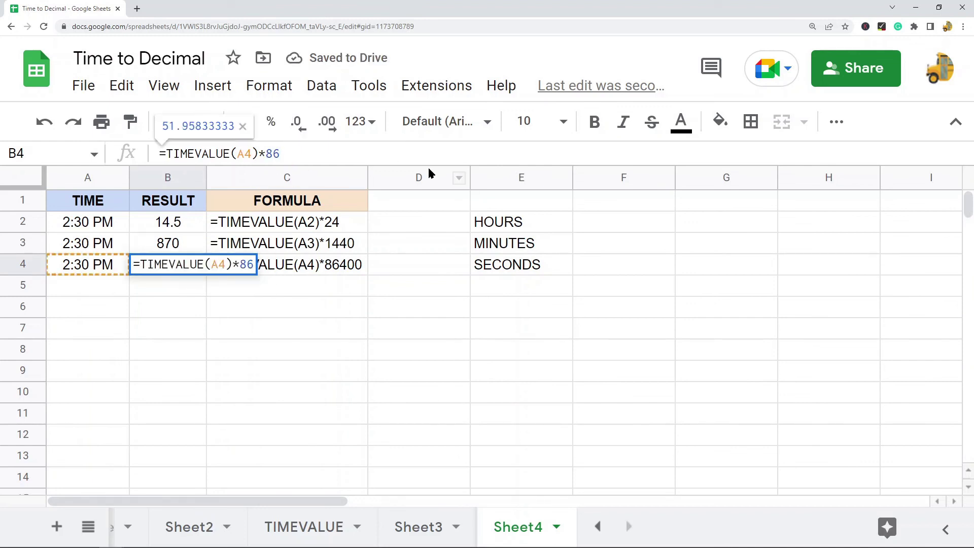
{"action": "type", "text": "400"}
{"action": "key", "text": "Return"}
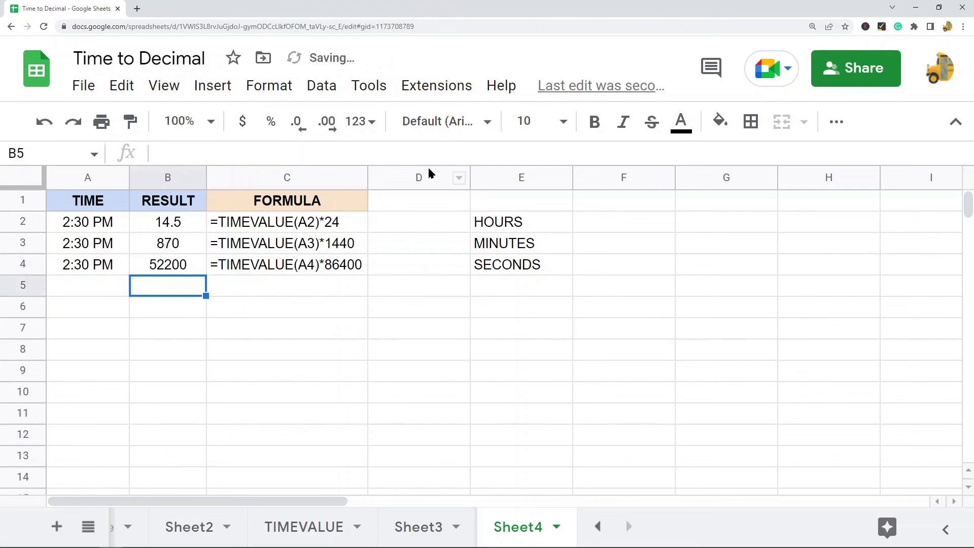
{"action": "left_click_drag", "start_coordinate": [178, 224], "coordinate": [181, 261]}
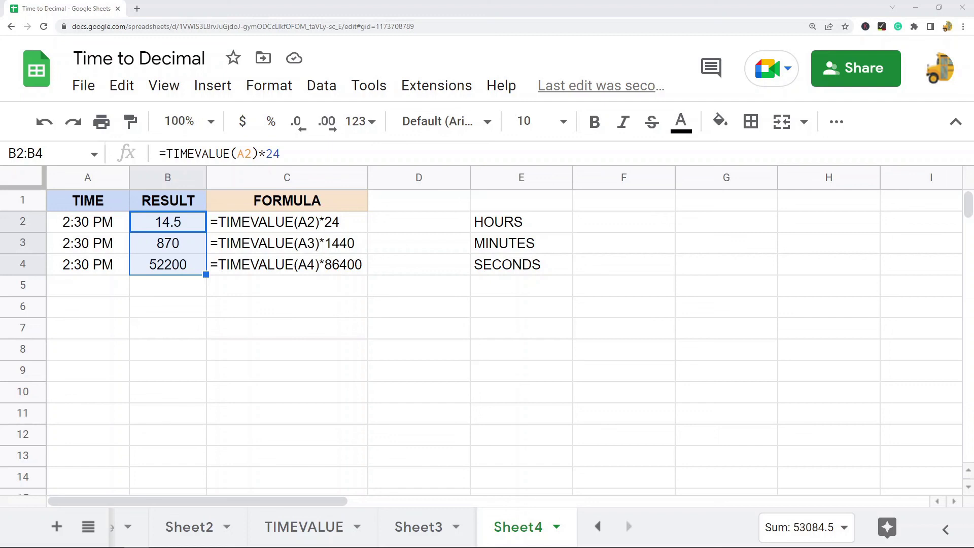
{"action": "left_click_drag", "start_coordinate": [260, 227], "coordinate": [263, 265]}
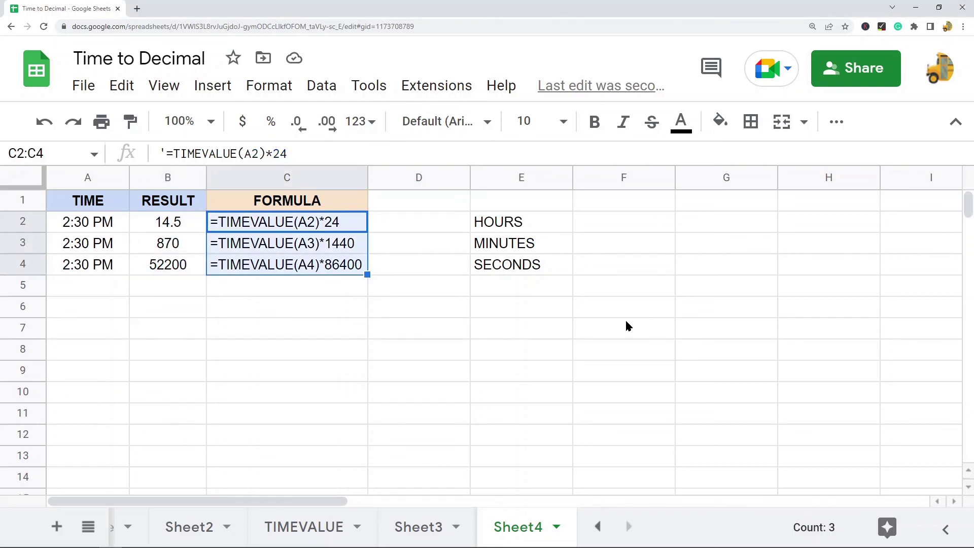